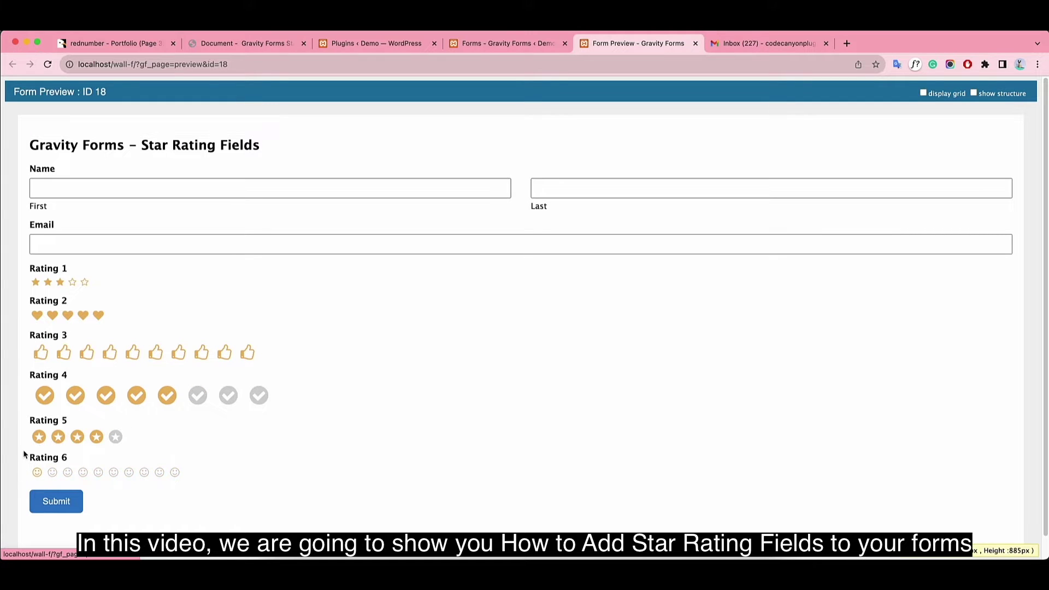
Fill in the preview form's first name, last name and email, then submit it.
scroll(327, 383, "down", 1)
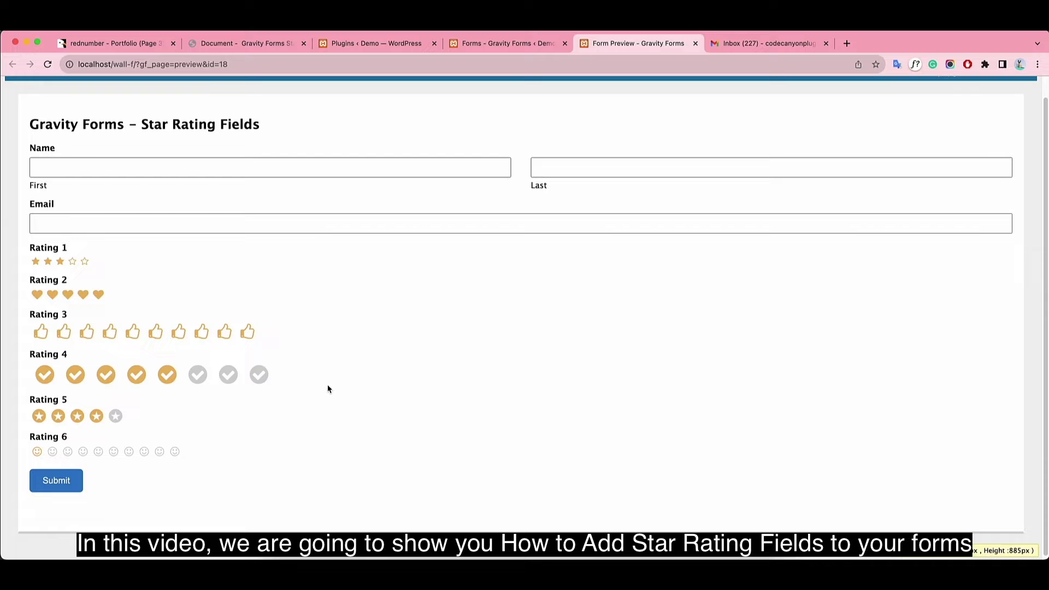
left_click(89, 165)
scroll(410, 313, "up", 1)
type("Nami")
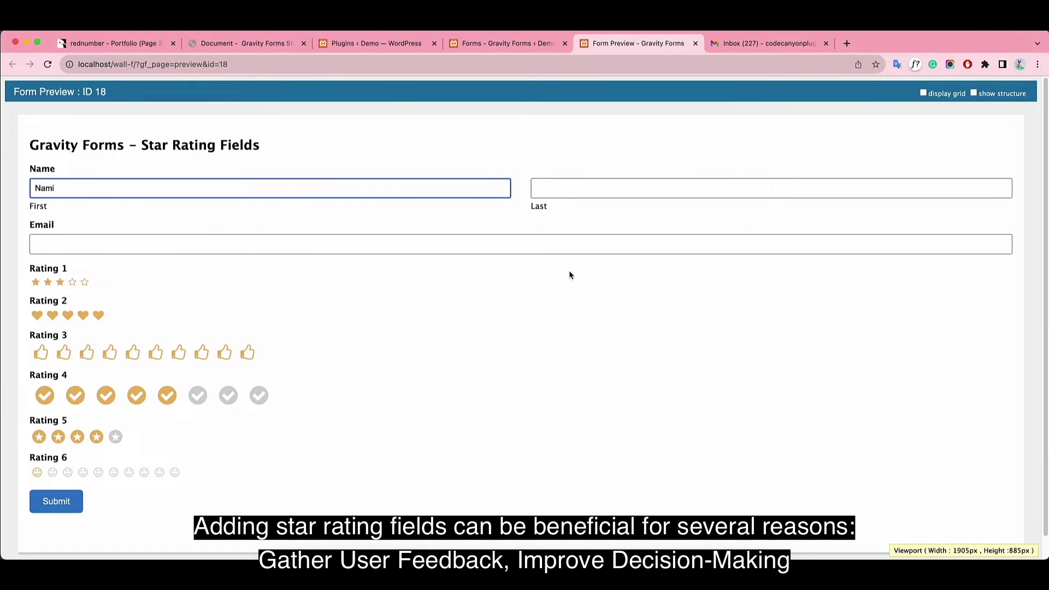
left_click(610, 191)
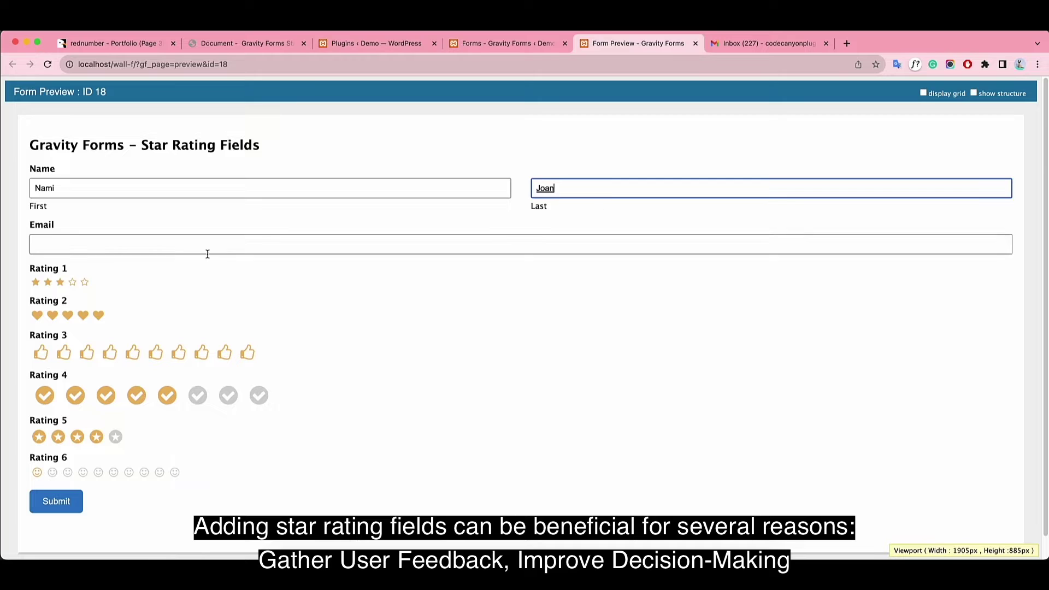
left_click(161, 244)
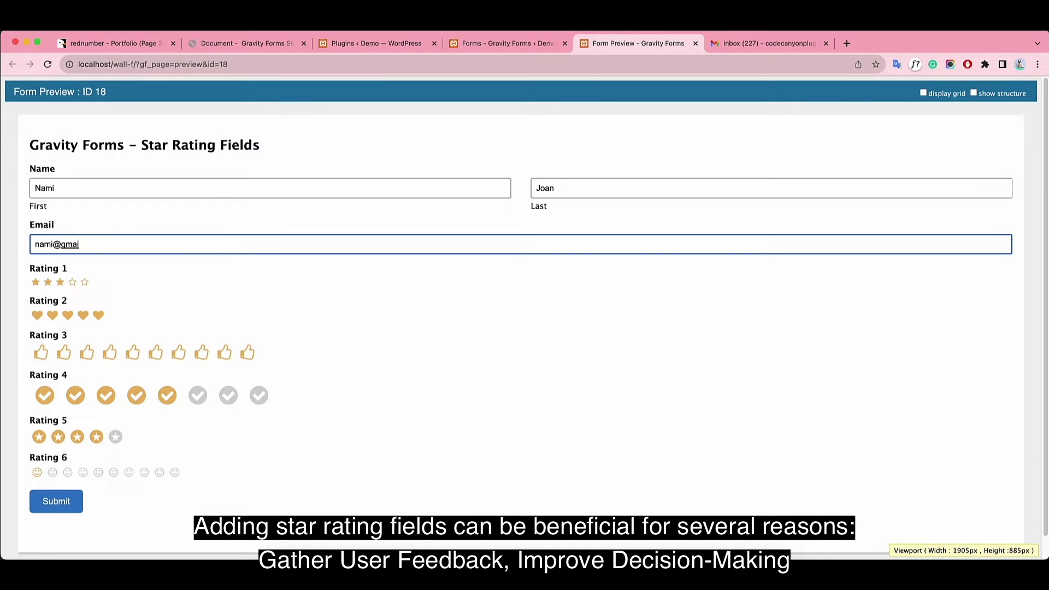
left_click(55, 501)
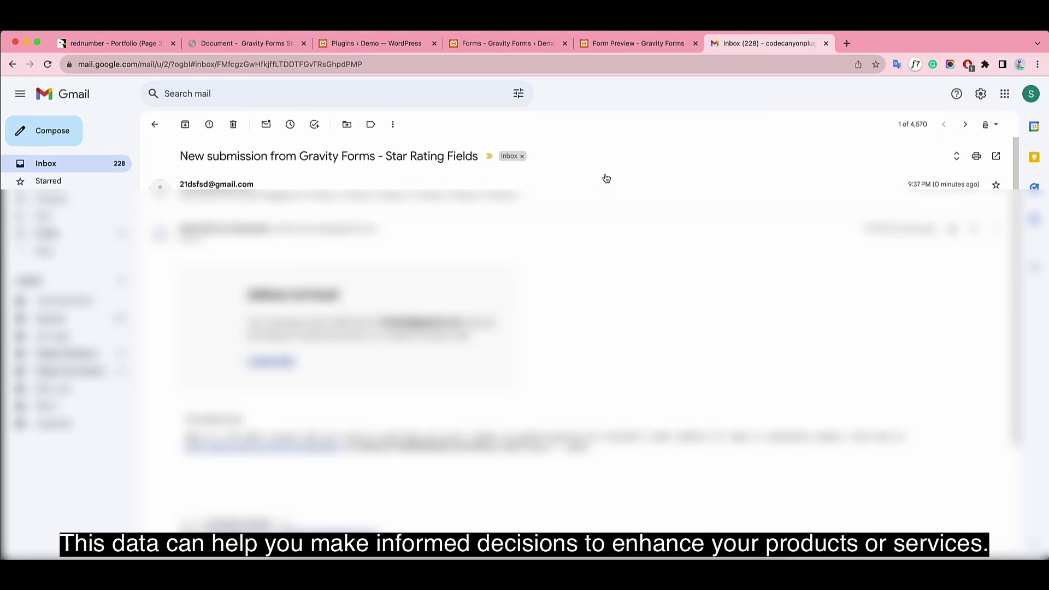
Expand the 'New submission from Gravity Forms' email to read the six submitted rating values.
left_click(576, 188)
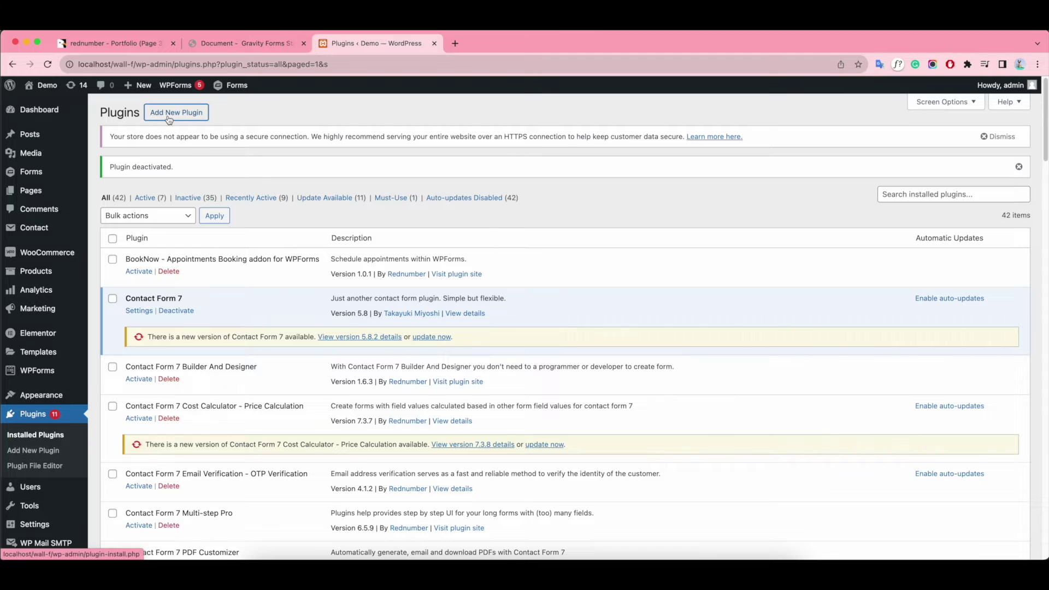
Choose gravityforms-star-rating-field.zip from the v1.0.1 folder for plugin upload.
left_click(169, 118)
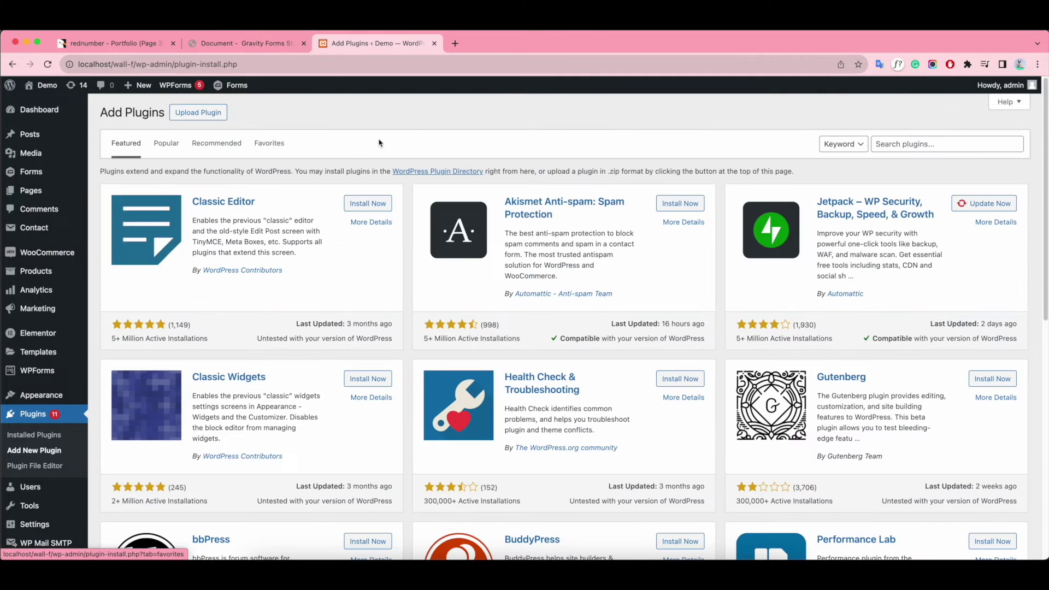
left_click(198, 112)
left_click(475, 214)
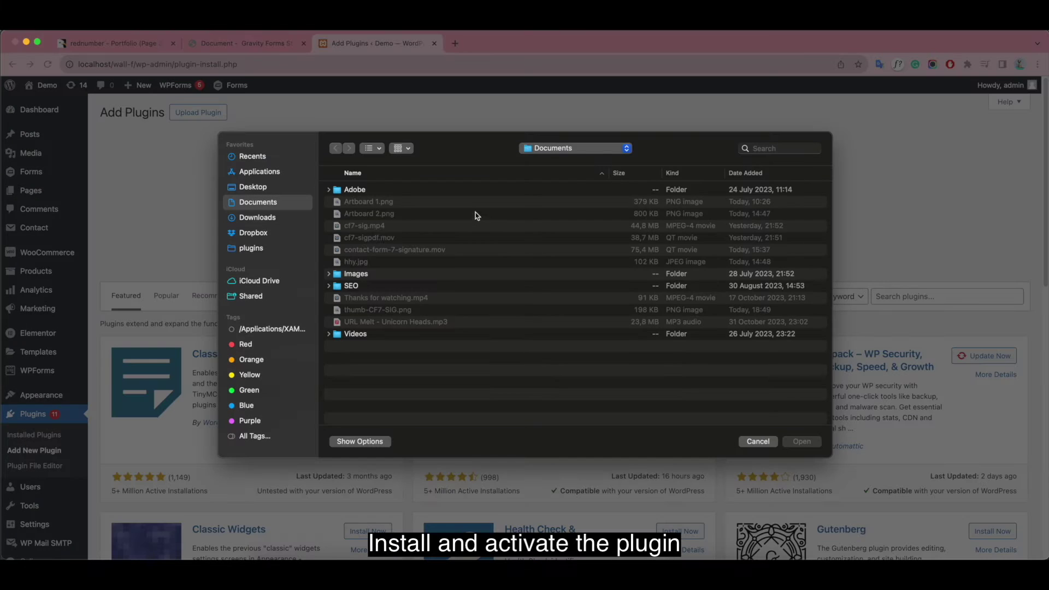
left_click(257, 235)
double_click(394, 239)
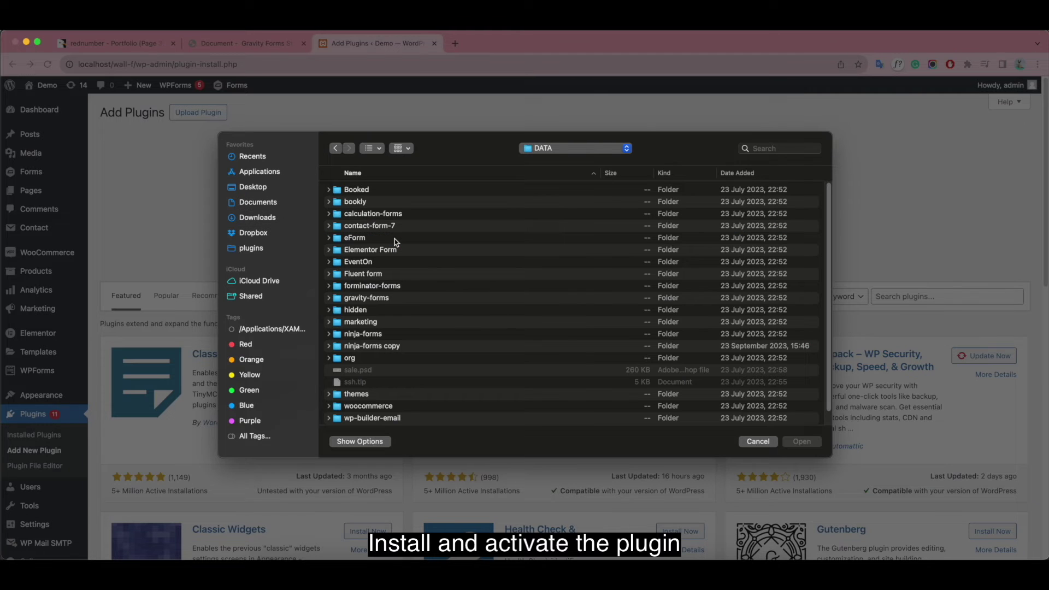
double_click(430, 300)
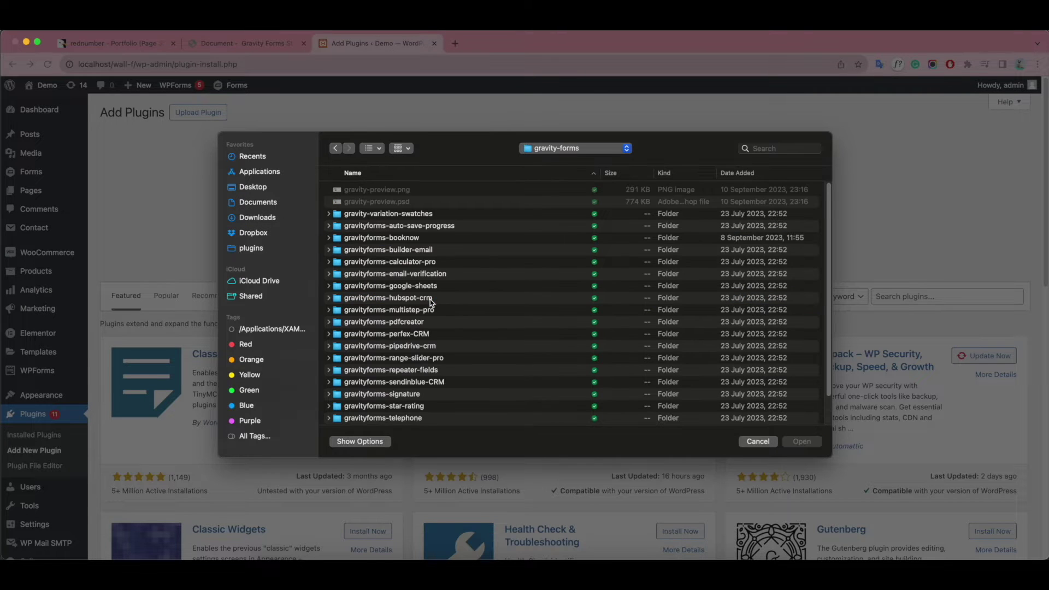
scroll(452, 363, "down", 5)
double_click(464, 367)
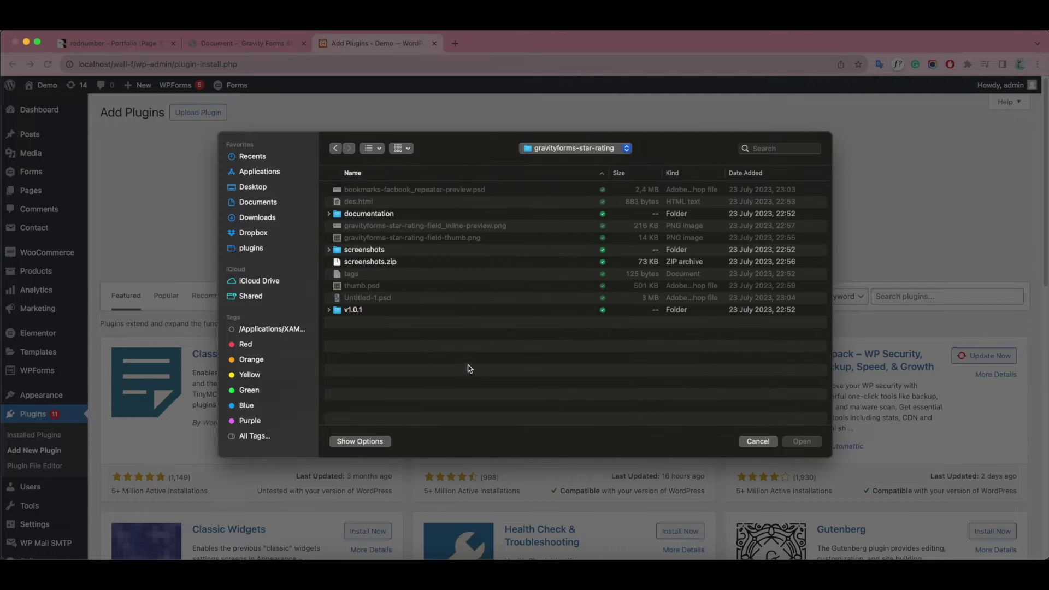
double_click(400, 310)
double_click(402, 241)
double_click(483, 192)
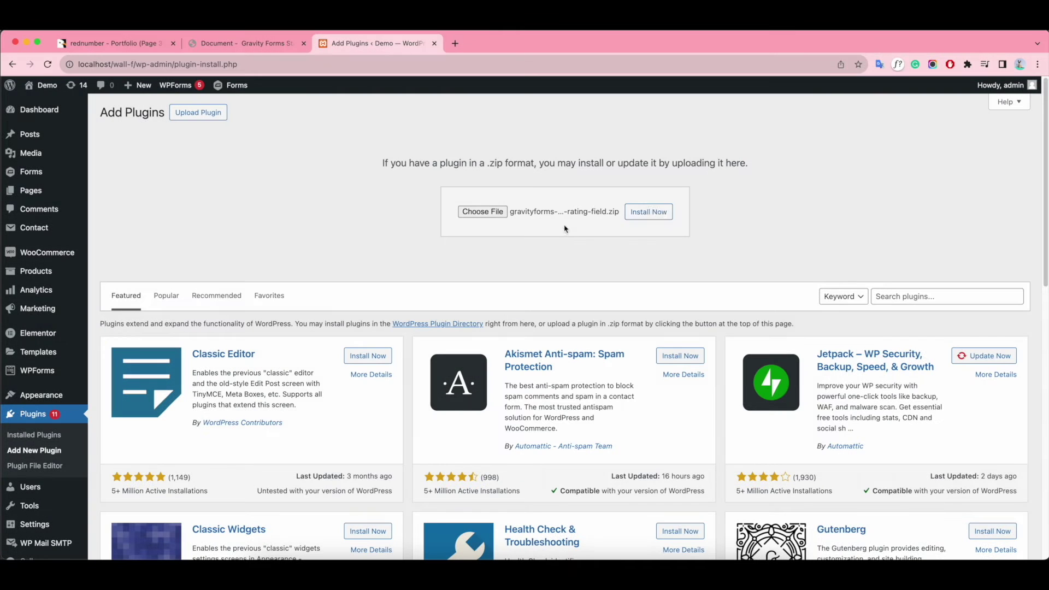
Install and activate the Star Rating Field plugin, then check it in the Plugins list.
left_click(660, 212)
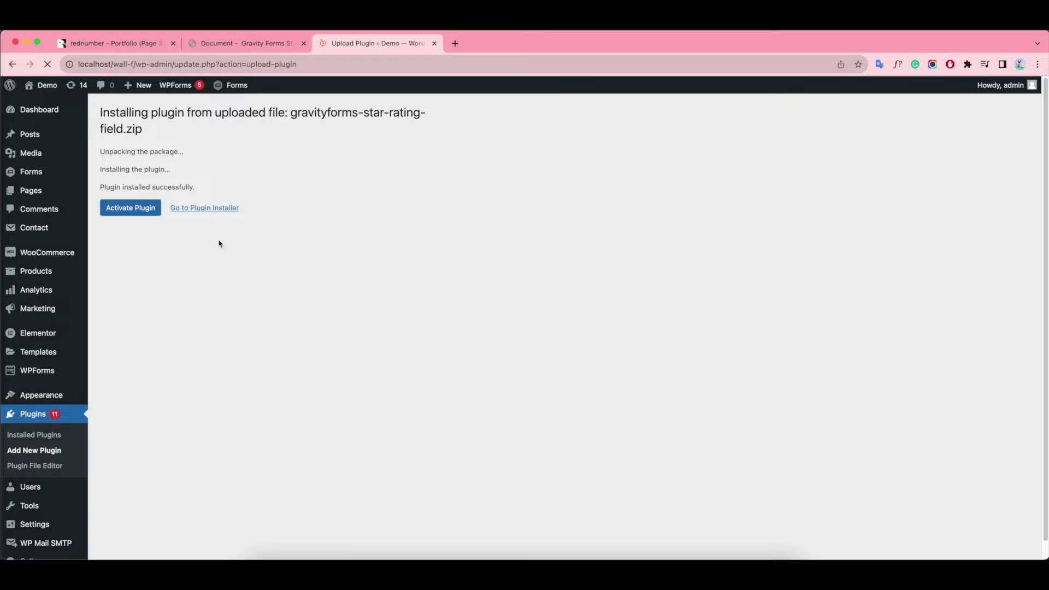
left_click(130, 207)
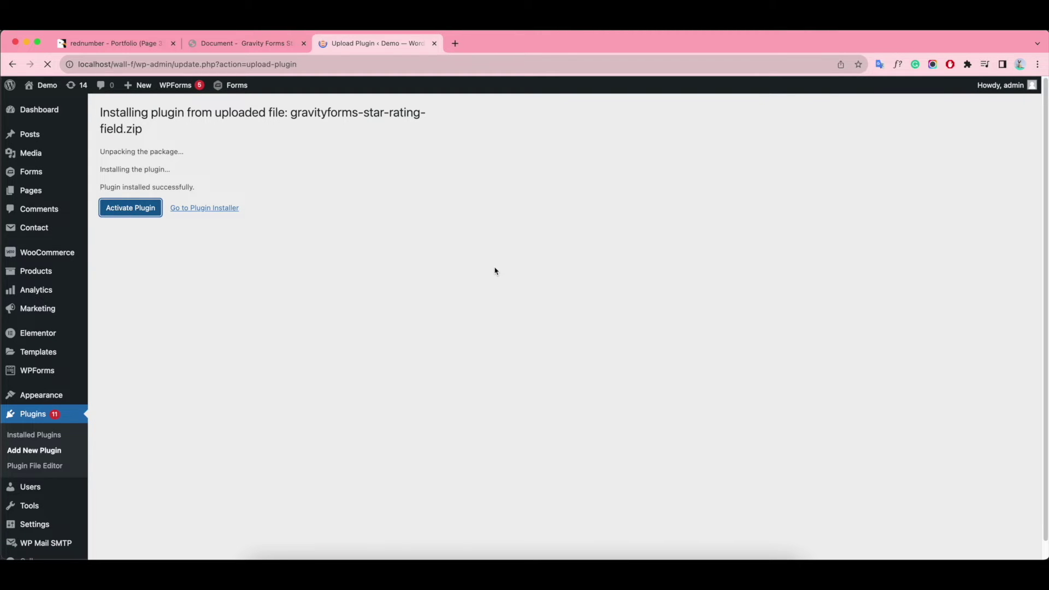
scroll(495, 271, "down", 20)
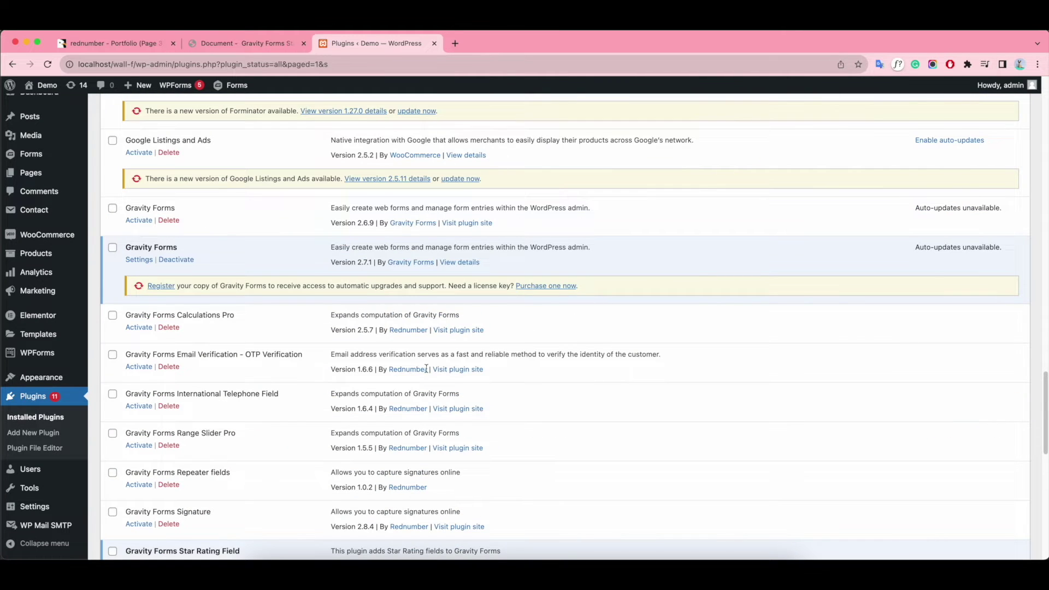
scroll(426, 369, "down", 5)
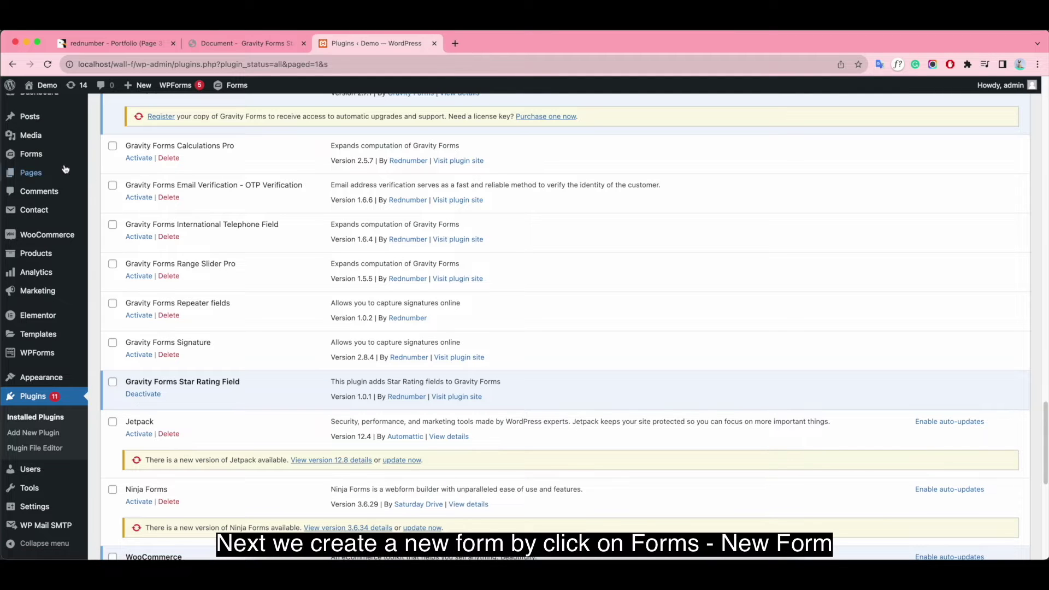
Open the Gravity Forms New Form page in a new browser tab.
mouse_move(31, 154)
right_click(121, 175)
left_click(174, 173)
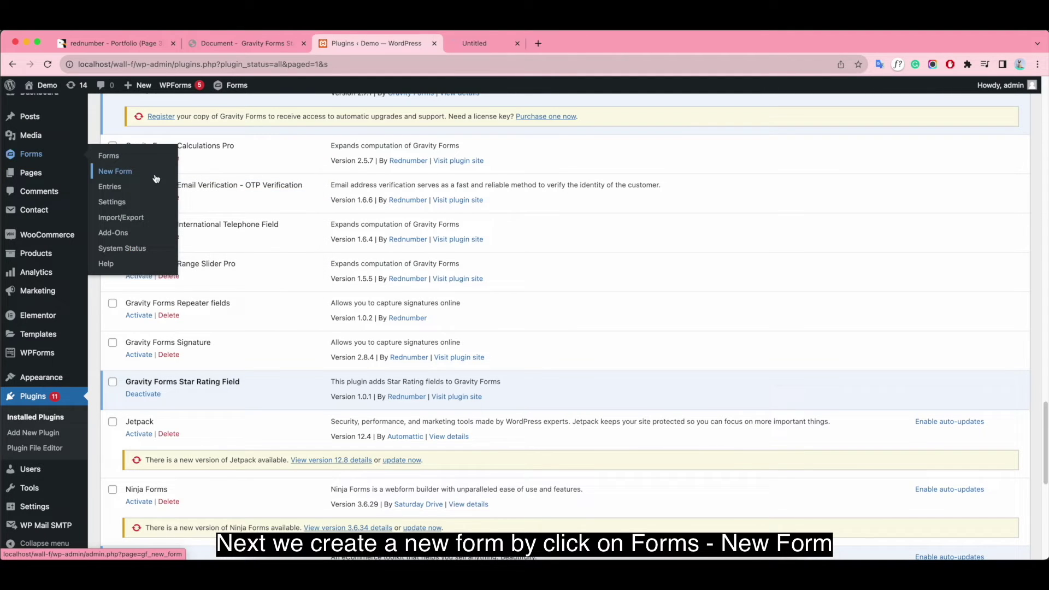
left_click(490, 46)
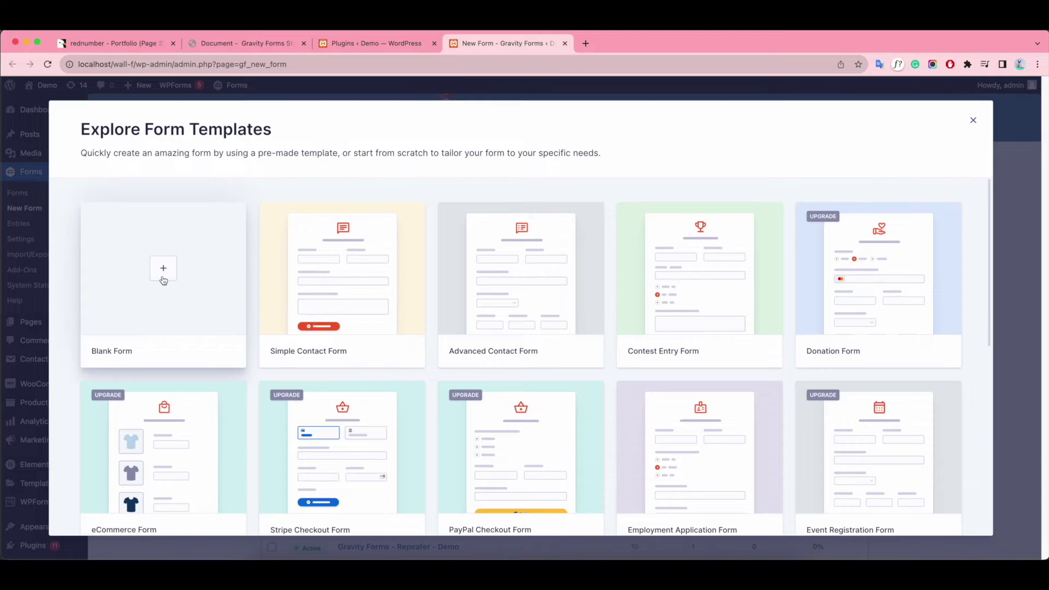
Create a blank form titled 'Gravity Forms - Star Rating Fields'.
left_click(164, 273)
left_click(408, 261)
key("Caps_Lock")
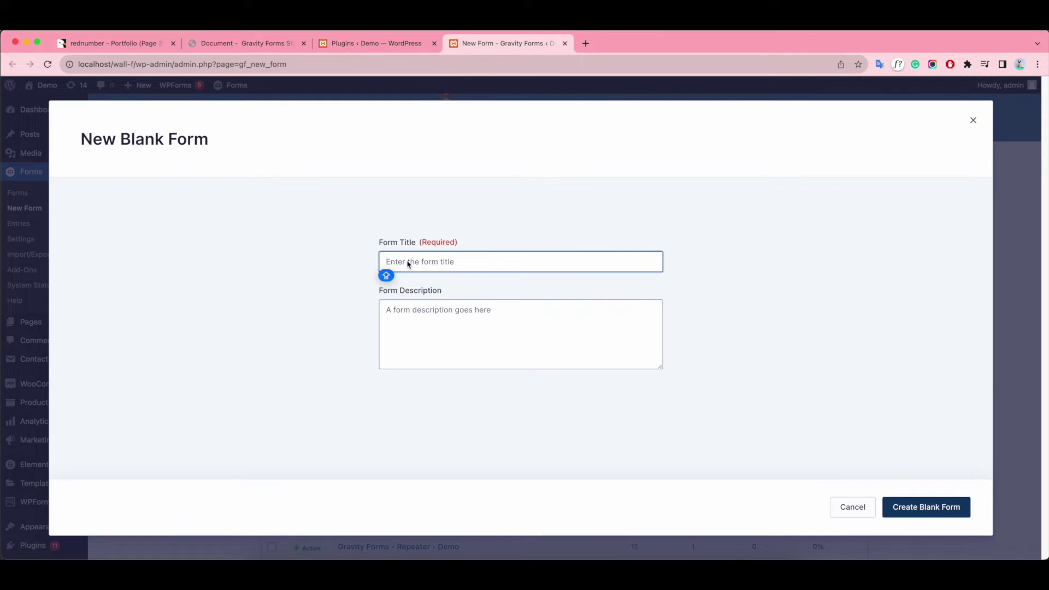
type("Gravity Forms - S")
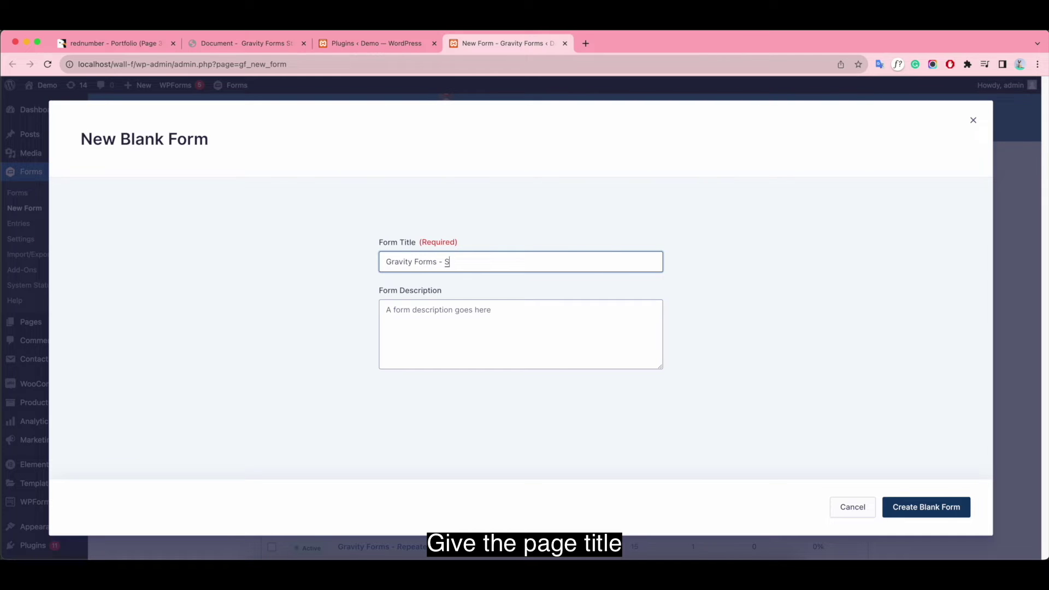
type("tar Rating Fields")
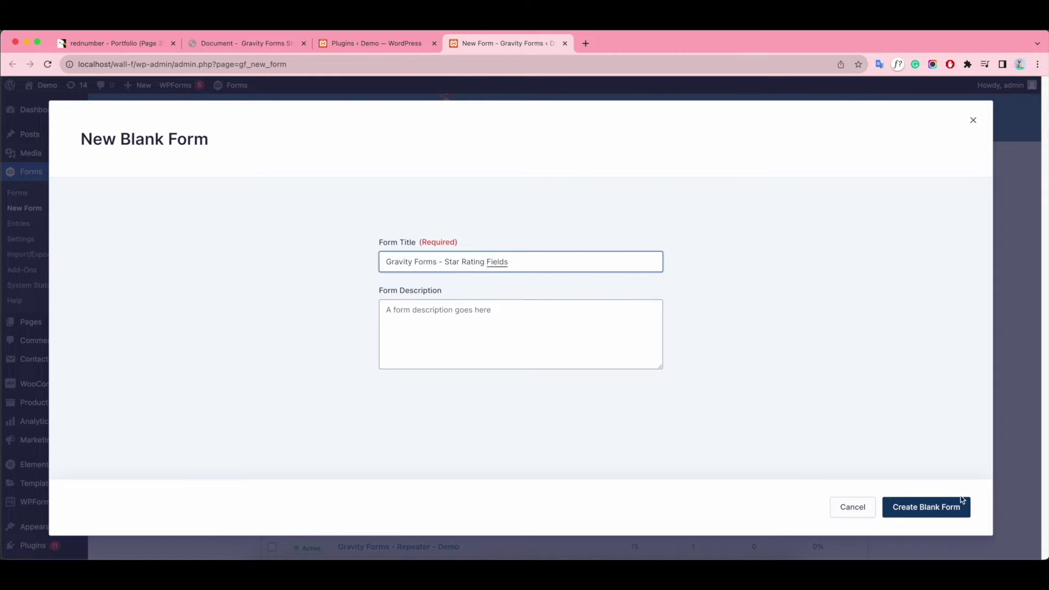
left_click(961, 503)
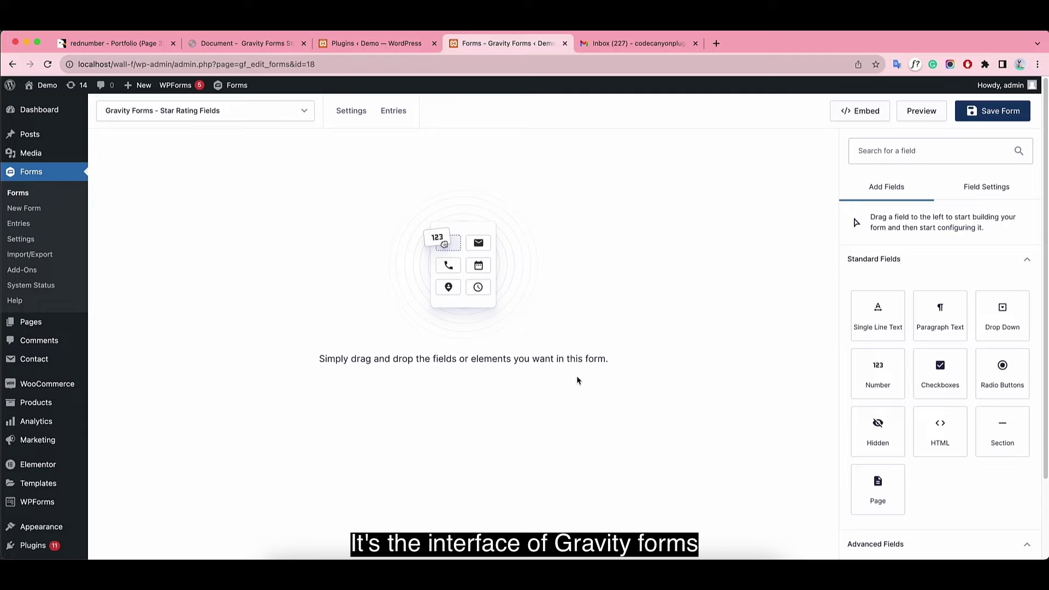
scroll(929, 402, "down", 6)
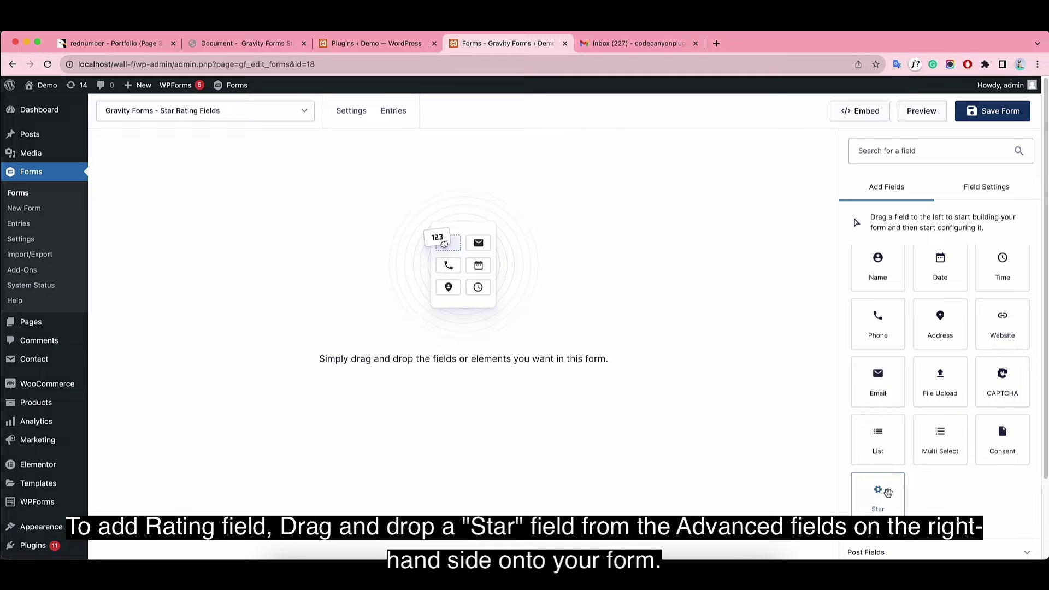
left_click_drag(890, 491, 343, 220)
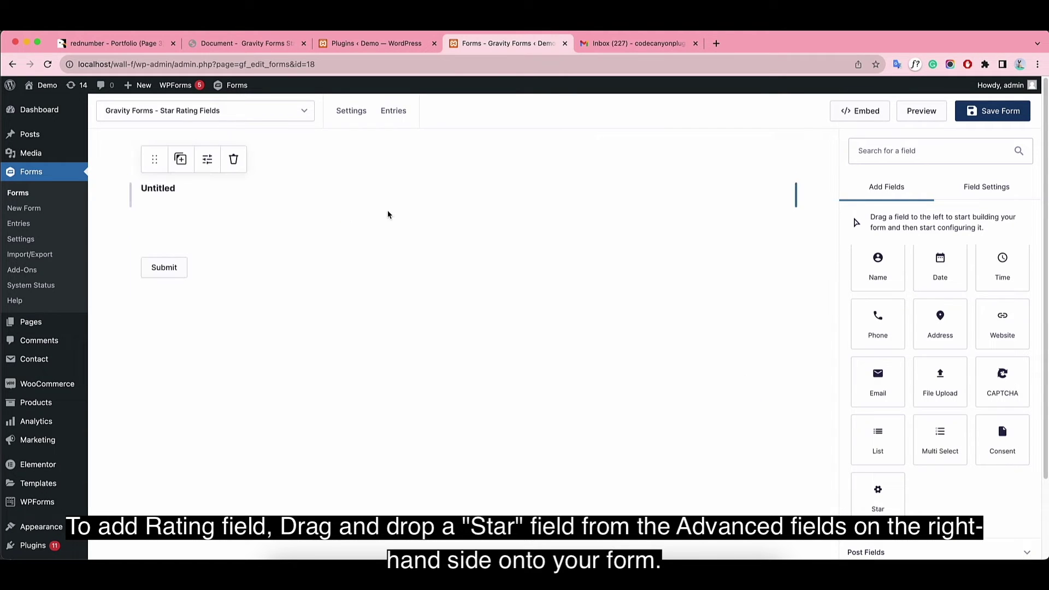
left_click_drag(885, 304, 818, 304)
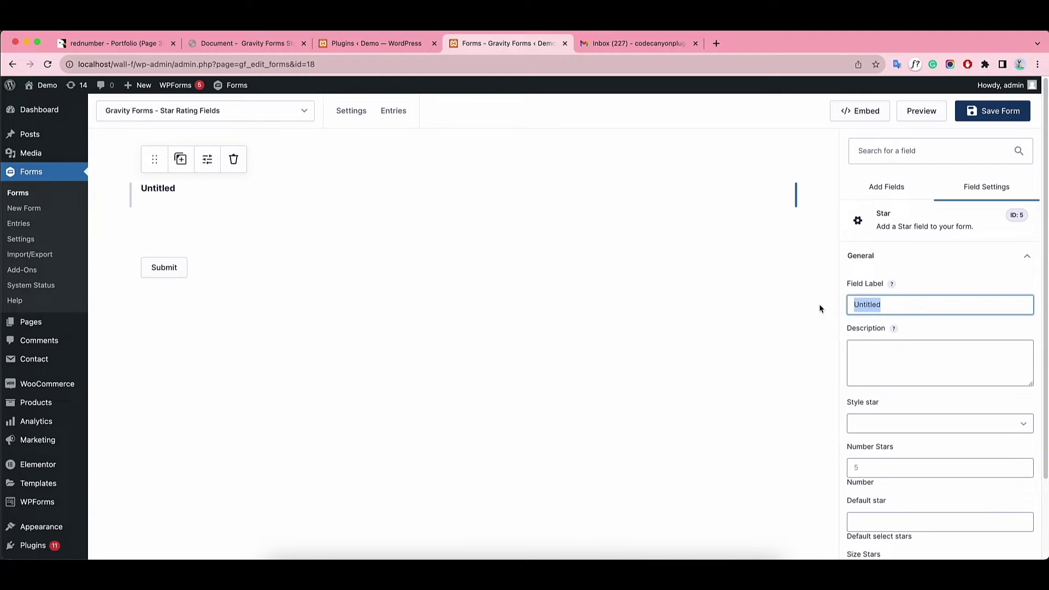
key("BackSpace")
type("R")
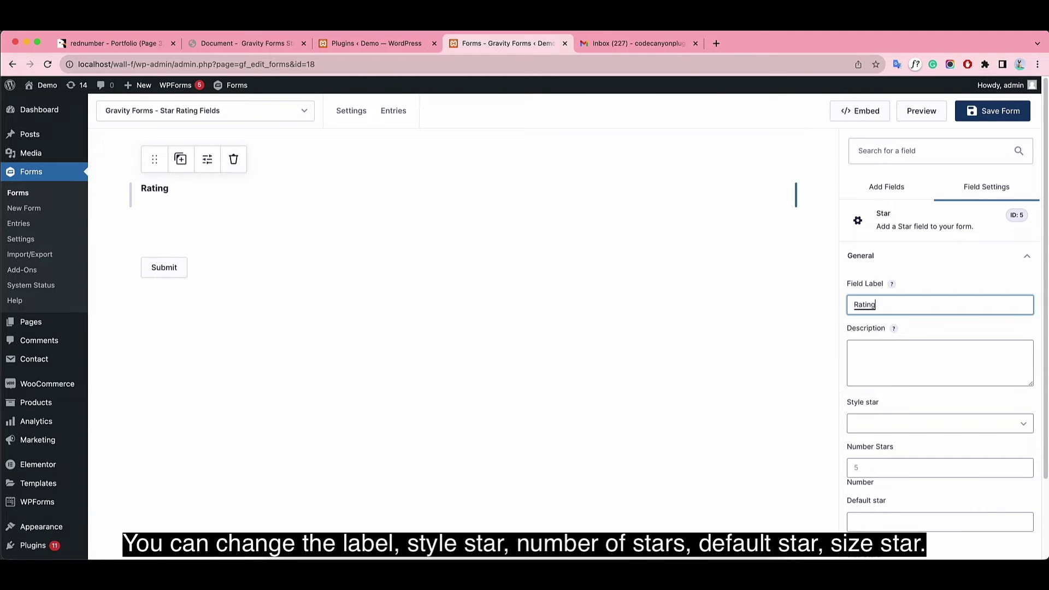
type("ating")
left_click(771, 414)
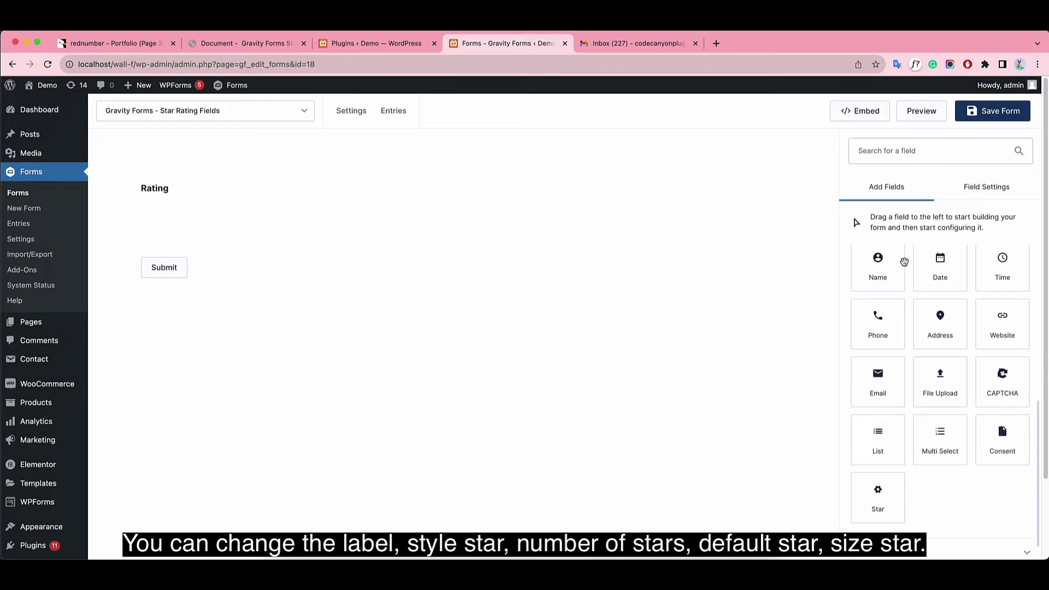
left_click(275, 205)
scroll(918, 372, "down", 1)
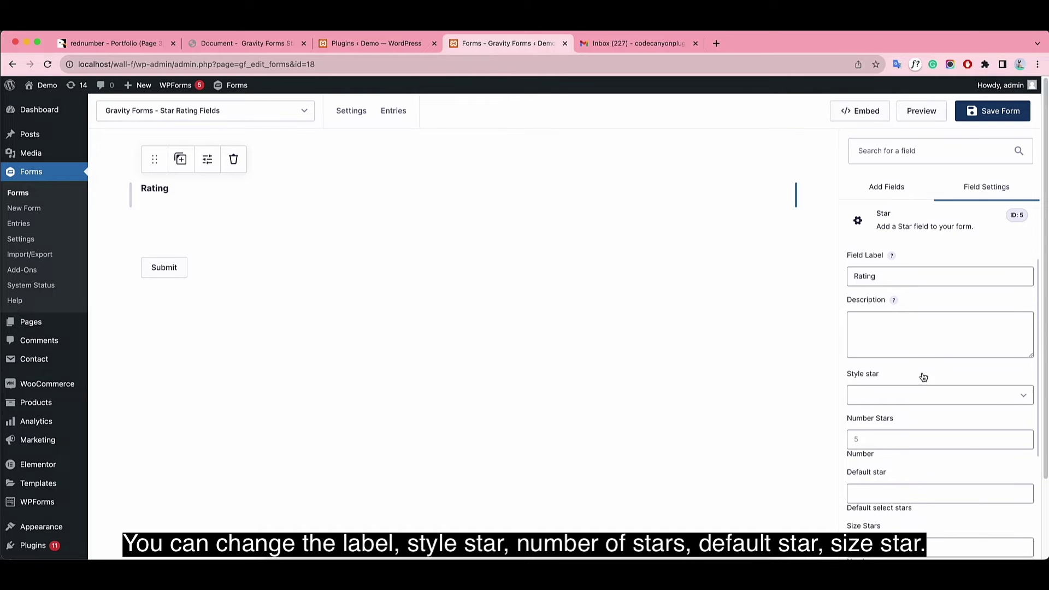
scroll(939, 362, "down", 2)
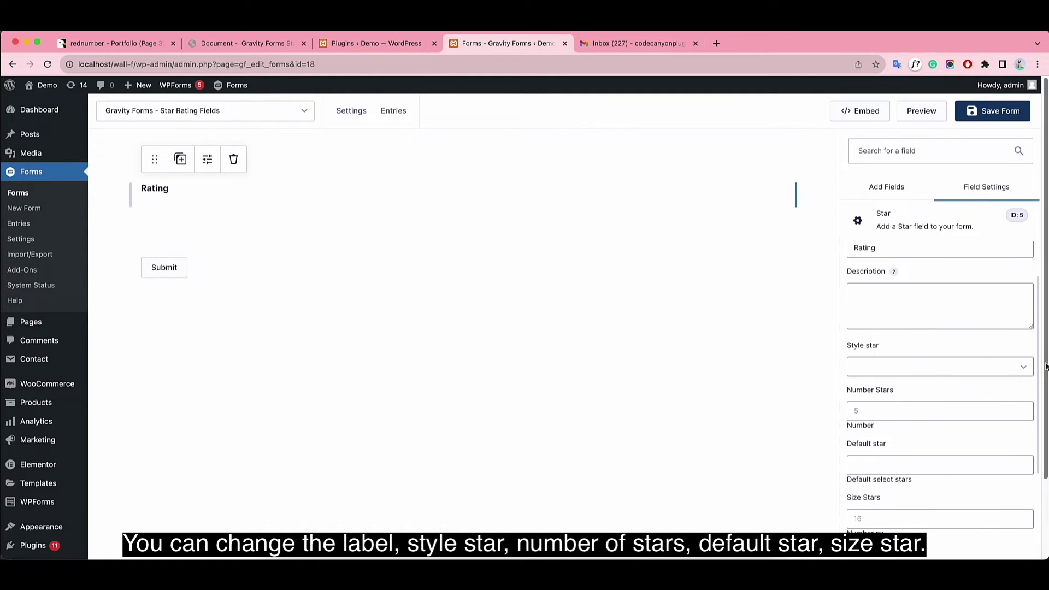
left_click(1023, 371)
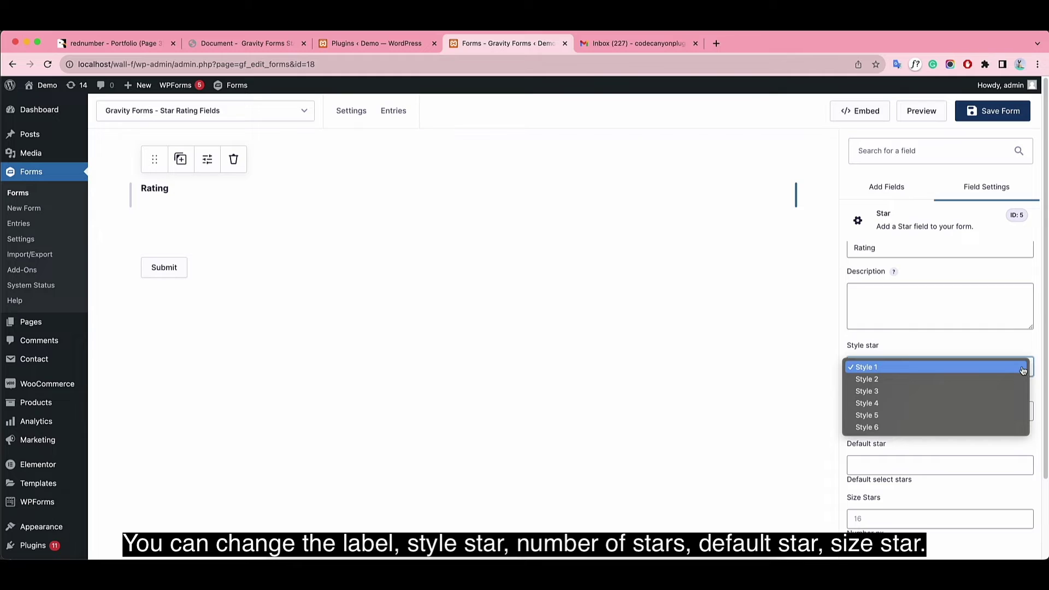
left_click(689, 432)
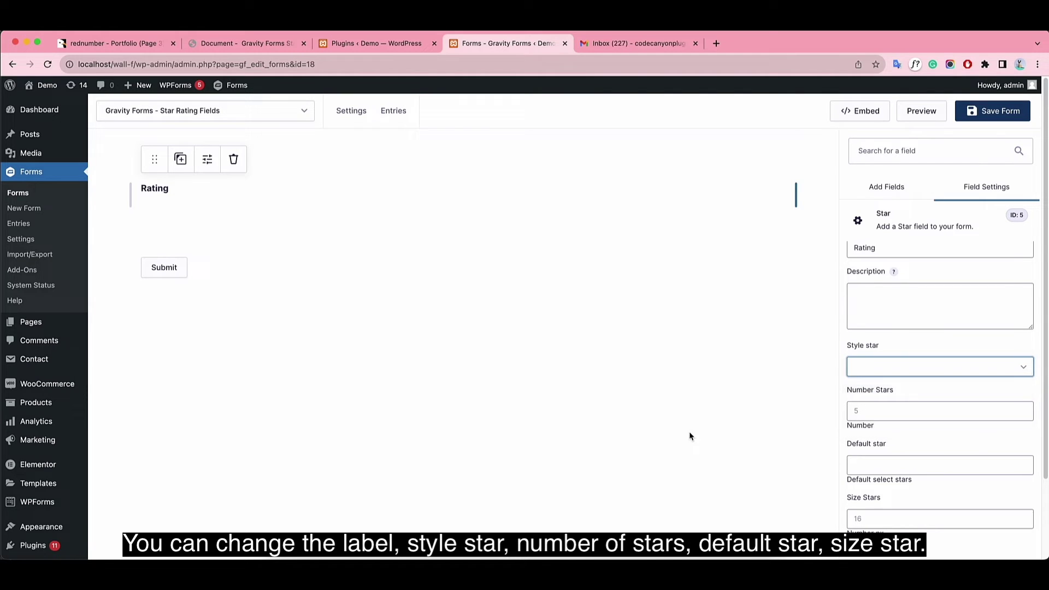
left_click(934, 411)
scroll(943, 412, "down", 1)
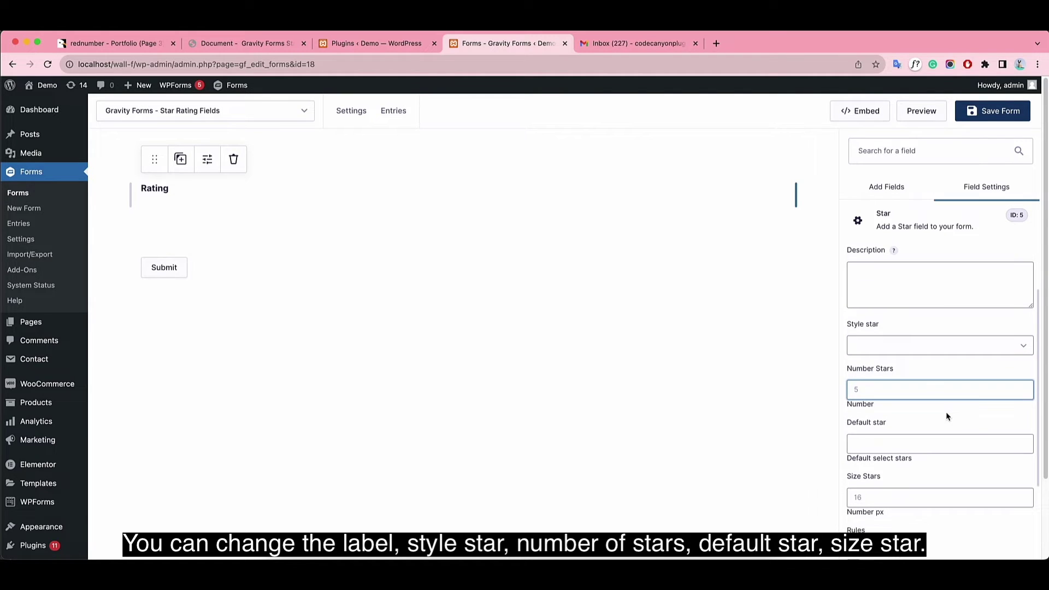
left_click(928, 437)
scroll(1005, 431, "down", 2)
left_click(991, 464)
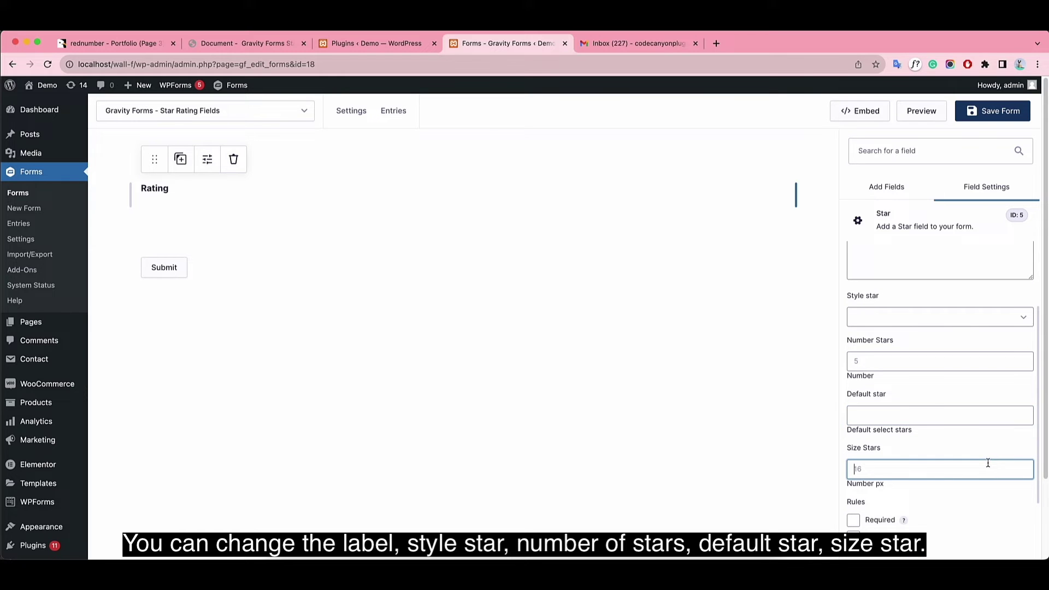
scroll(991, 463, "down", 2)
scroll(991, 464, "down", 2)
scroll(990, 461, "up", 10)
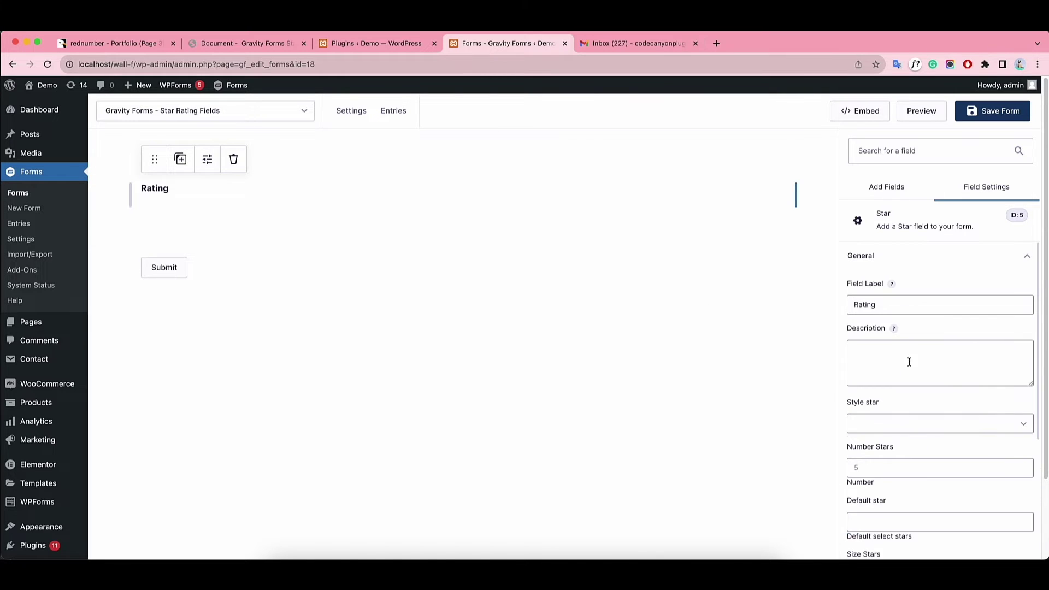
left_click(238, 43)
scroll(483, 379, "down", 15)
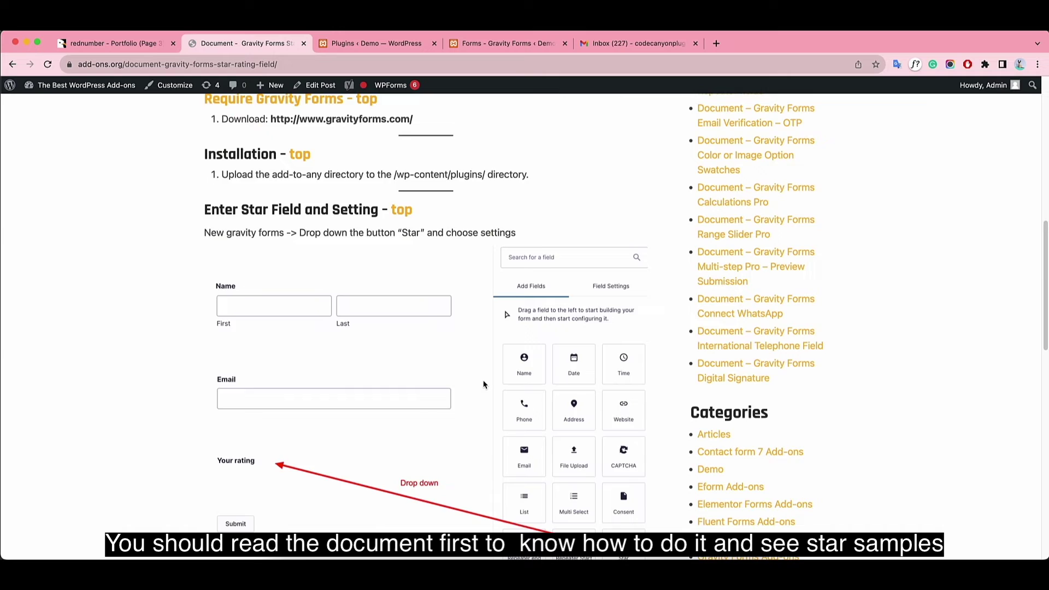
scroll(483, 382, "down", 5)
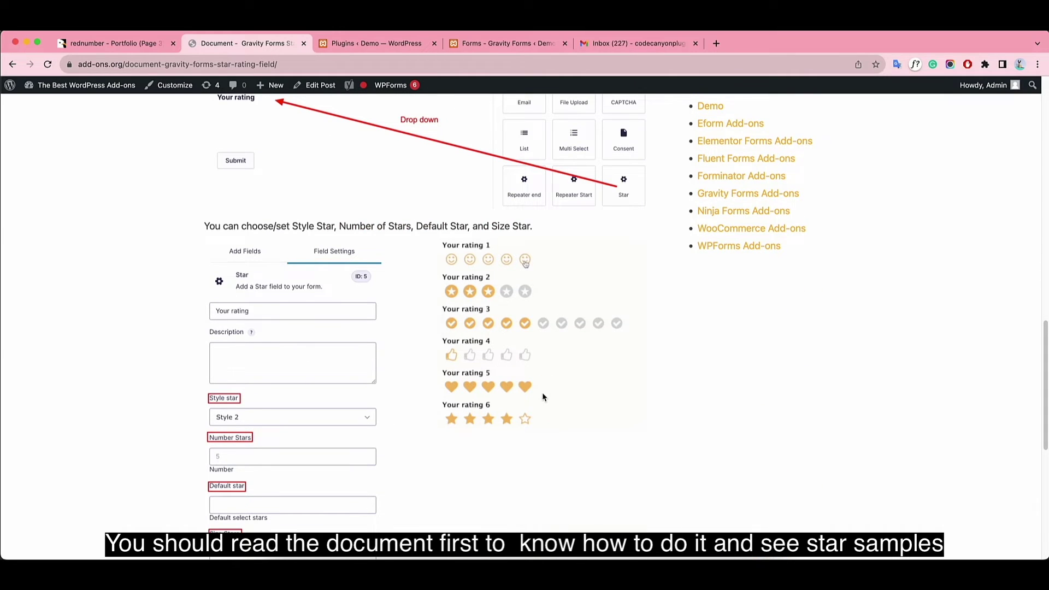
Add Name and Email fields above the existing rating field.
left_click(513, 45)
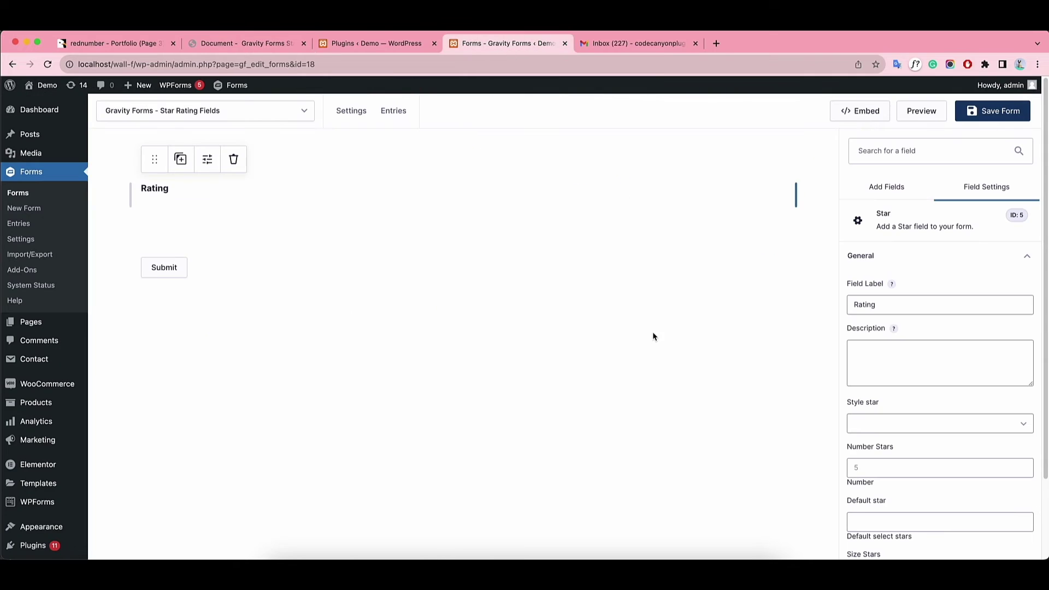
left_click(891, 187)
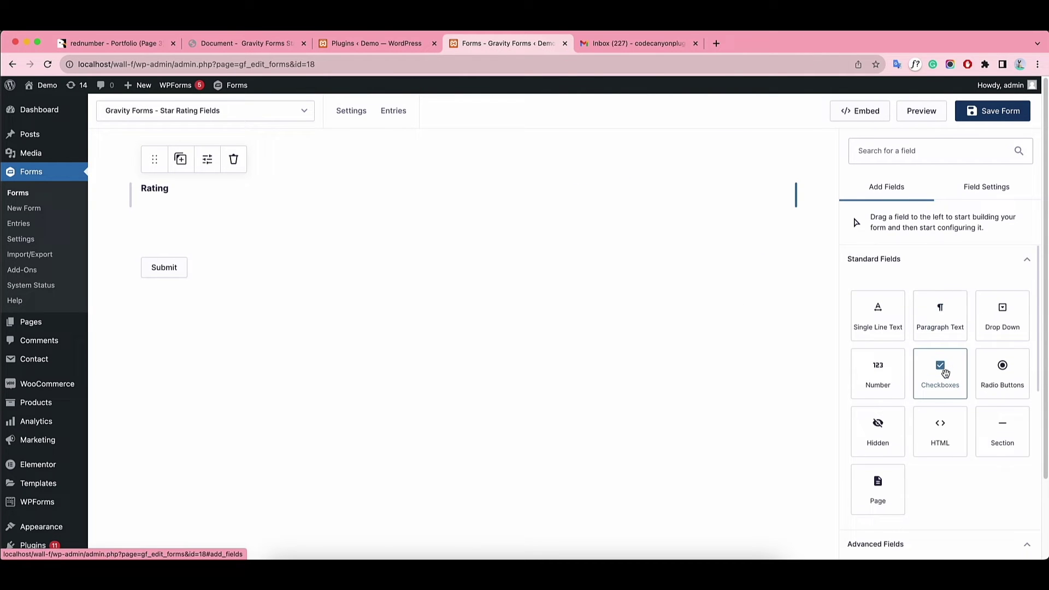
scroll(941, 368, "down", 2)
left_click_drag(878, 518, 237, 194)
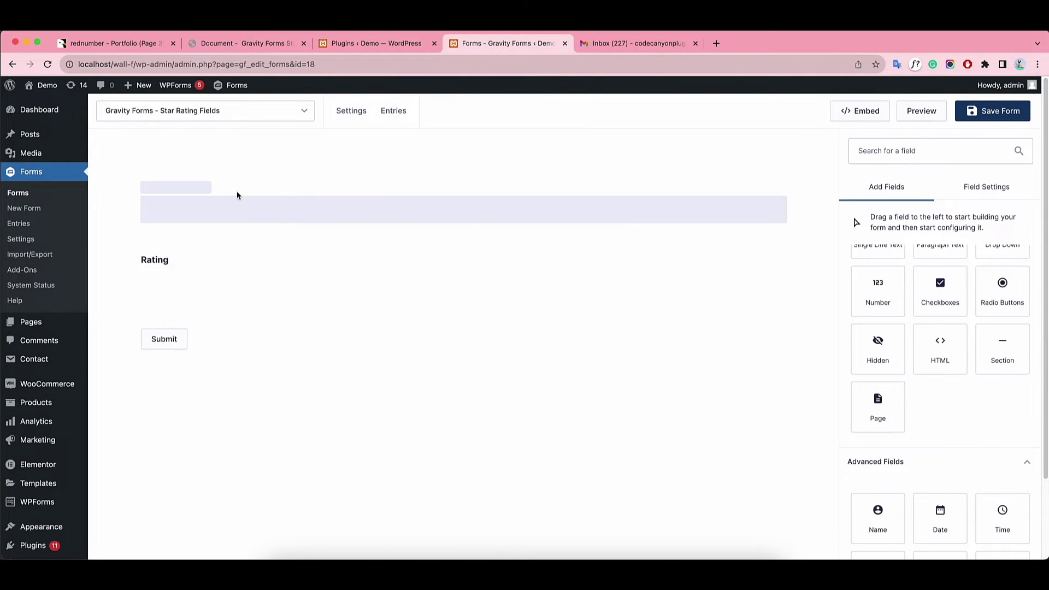
scroll(963, 509, "down", 2)
scroll(963, 509, "down", 2)
left_click_drag(879, 534, 181, 262)
Label the rating field Rating 1 with Style 1, 5 stars, default 5, size 16.
left_click(168, 414)
left_click(896, 304)
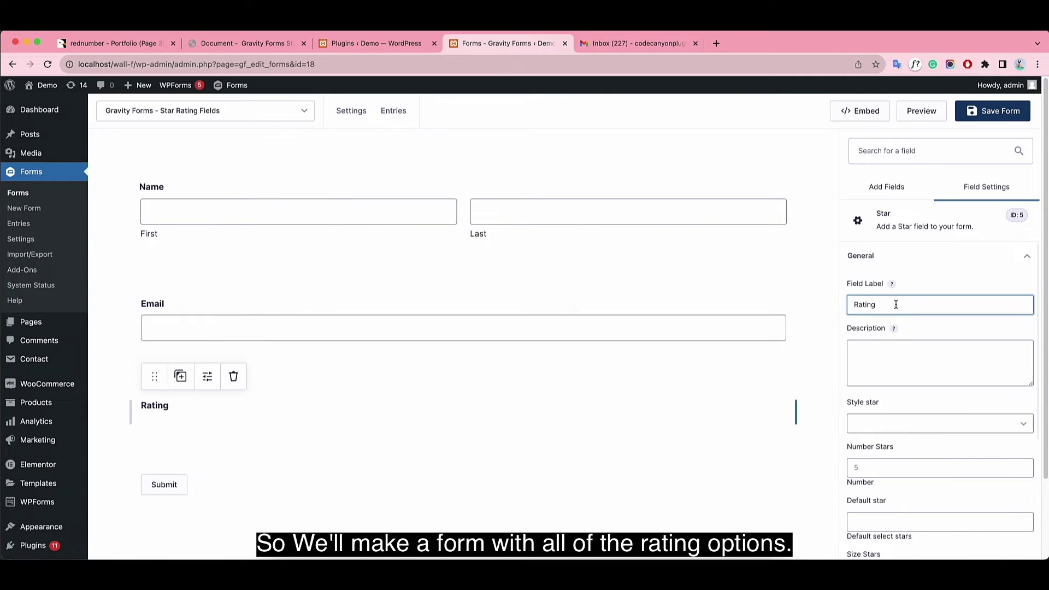
scroll(868, 382, "down", 3)
left_click(1014, 298)
left_click(1013, 300)
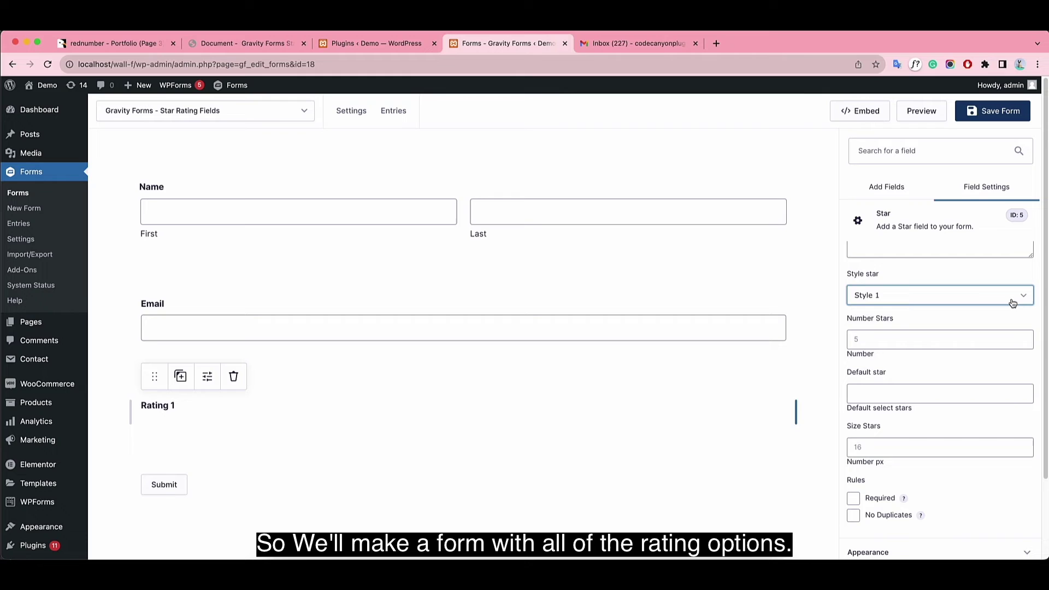
left_click(897, 340)
left_click(881, 397)
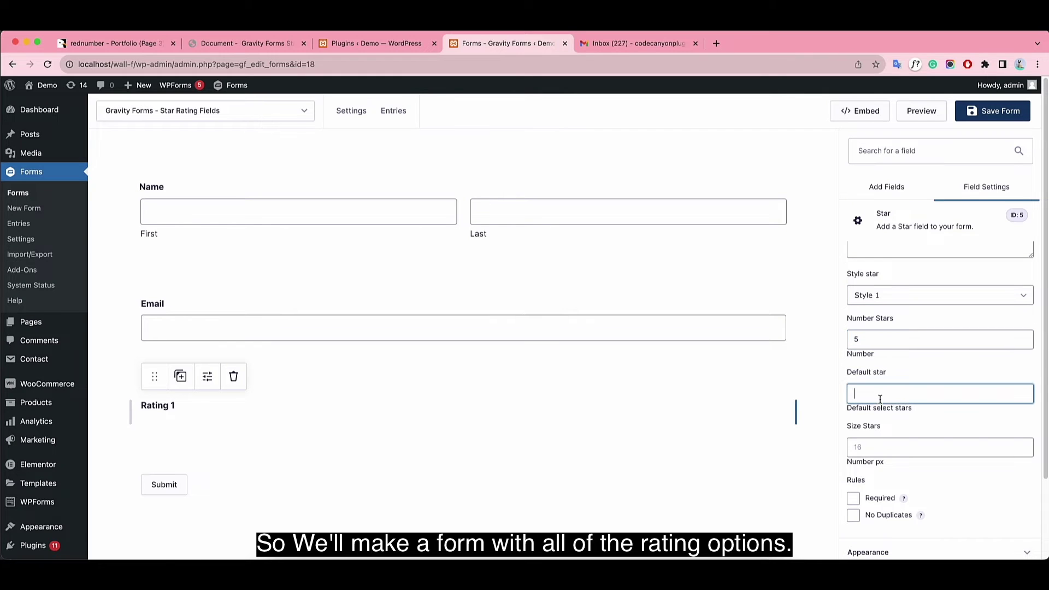
left_click(893, 447)
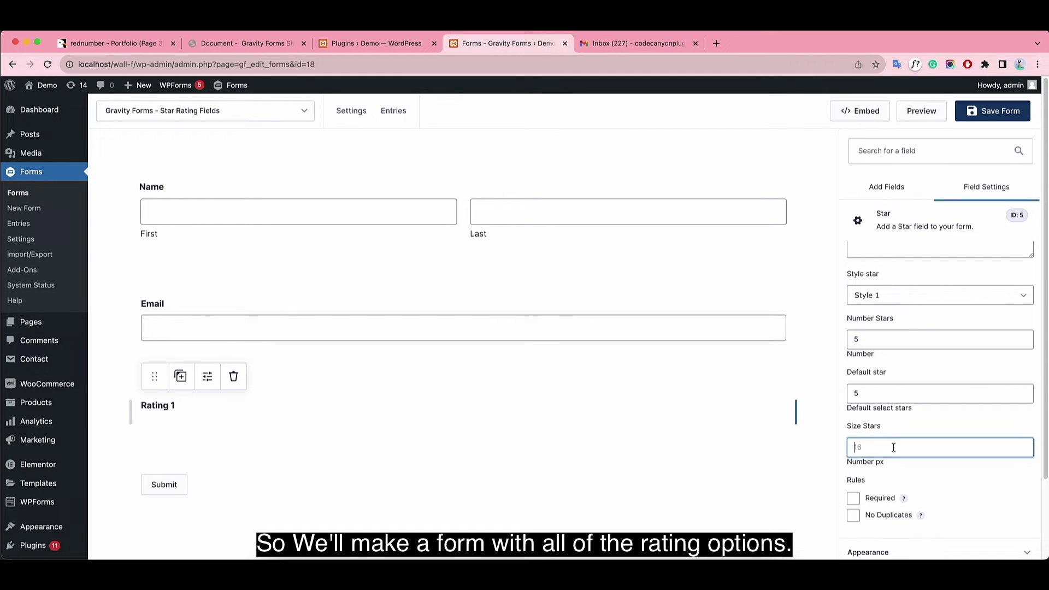
scroll(917, 485, "down", 1)
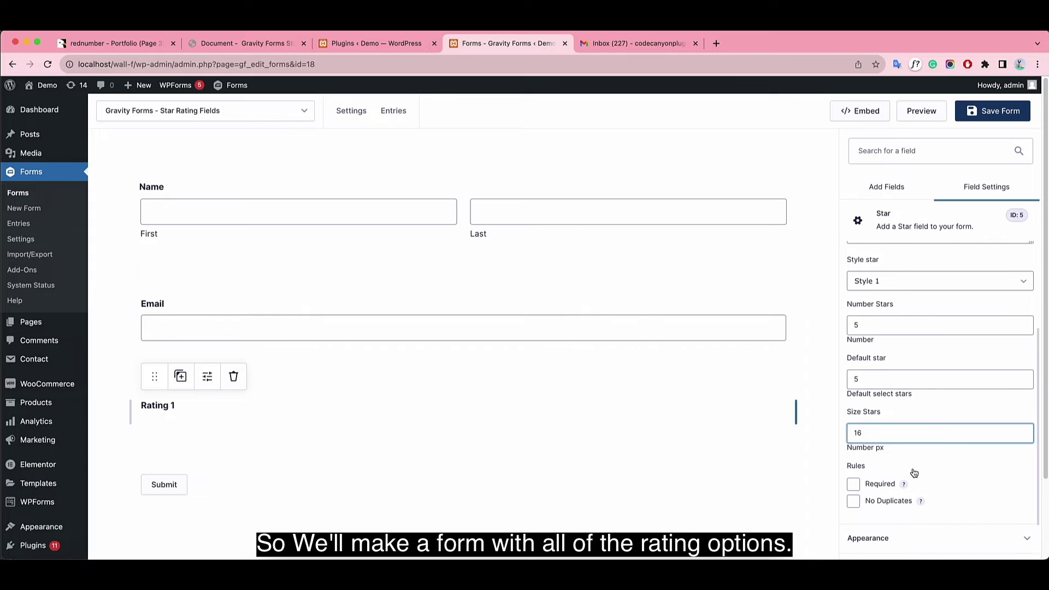
Add a Star field below Rating 1 and label it Rating 2.
left_click(890, 189)
left_click_drag(877, 471, 433, 445)
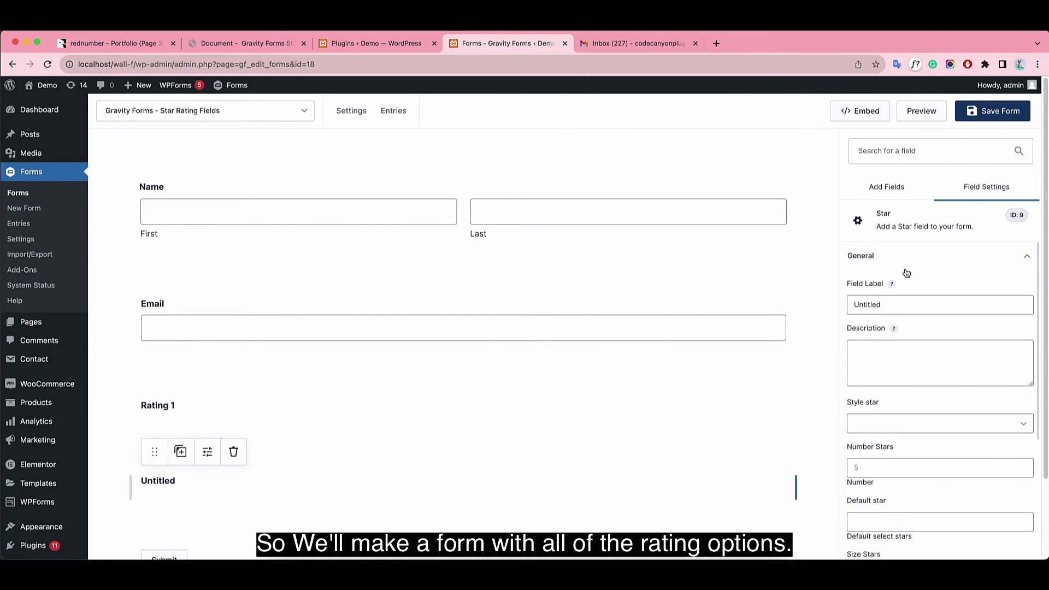
left_click_drag(896, 305, 831, 308)
key("BackSpace")
type("Rating 2")
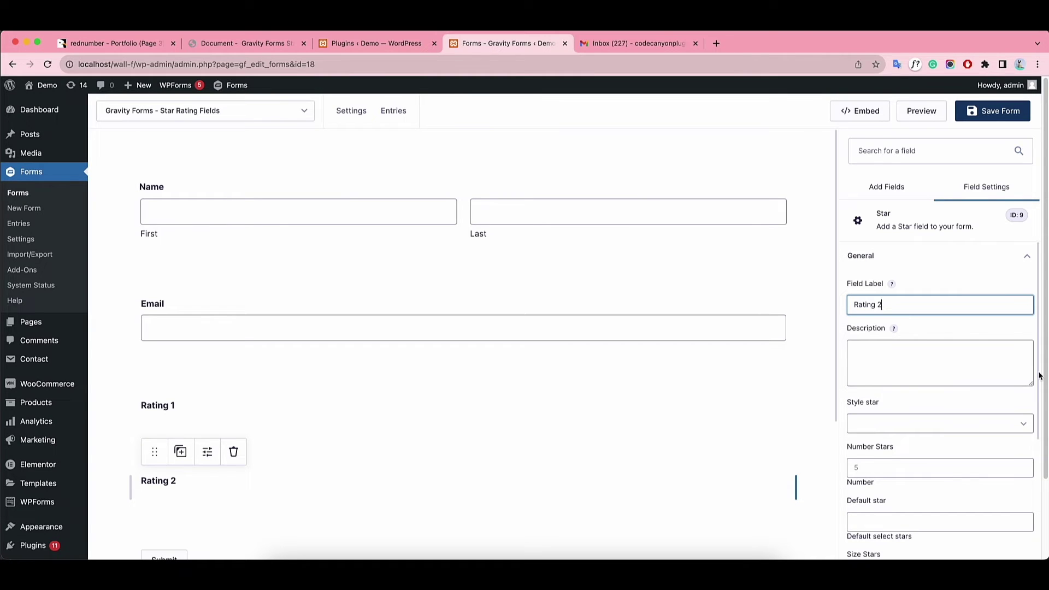
Give Rating 2 Style 2 with 5 stars, default 3 and size 20.
scroll(976, 368, "down", 3)
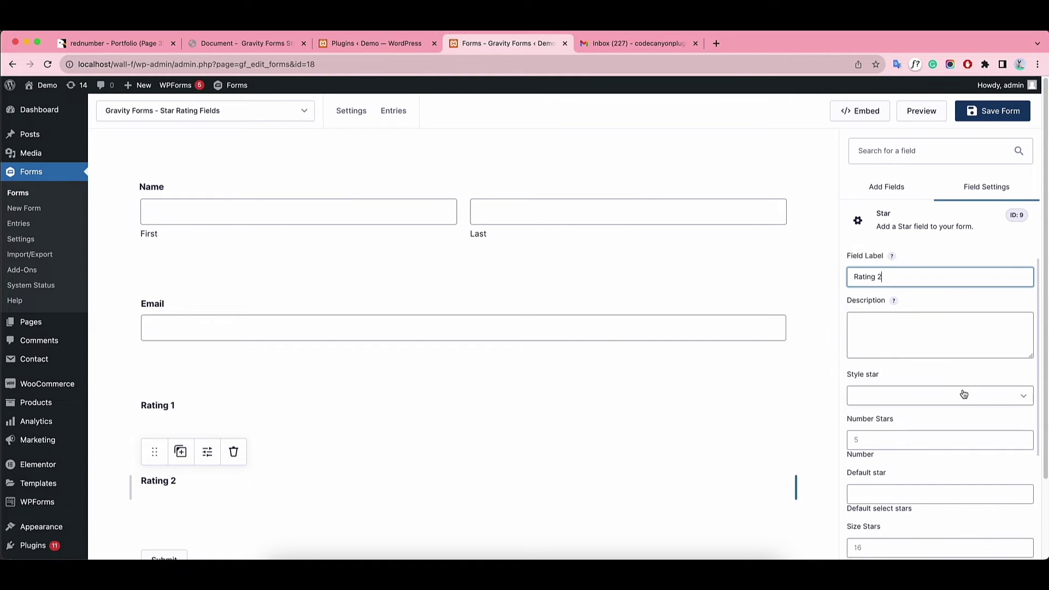
left_click(953, 337)
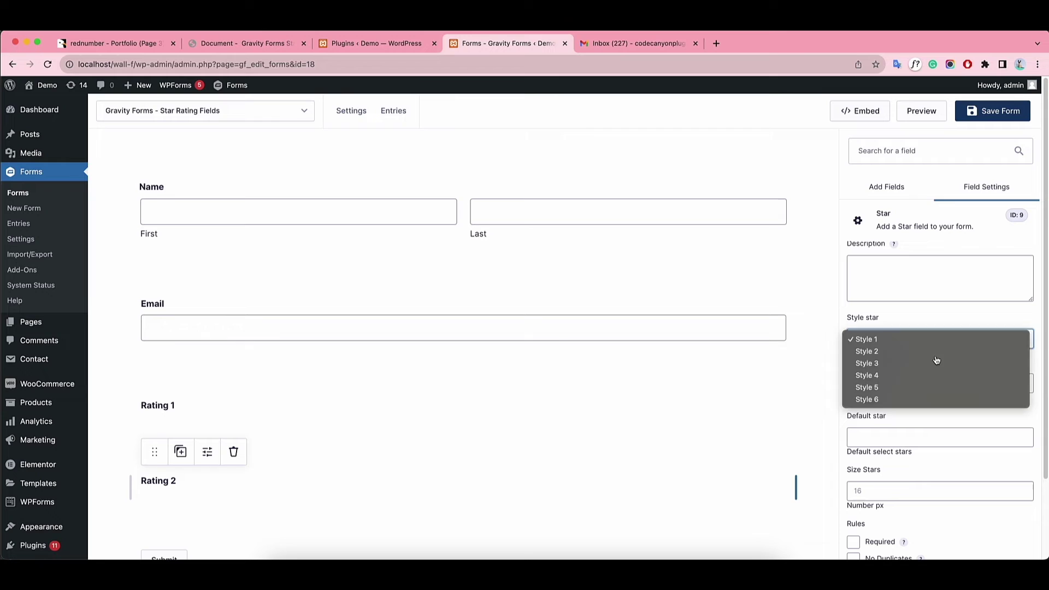
left_click(936, 354)
left_click(893, 384)
left_click(893, 436)
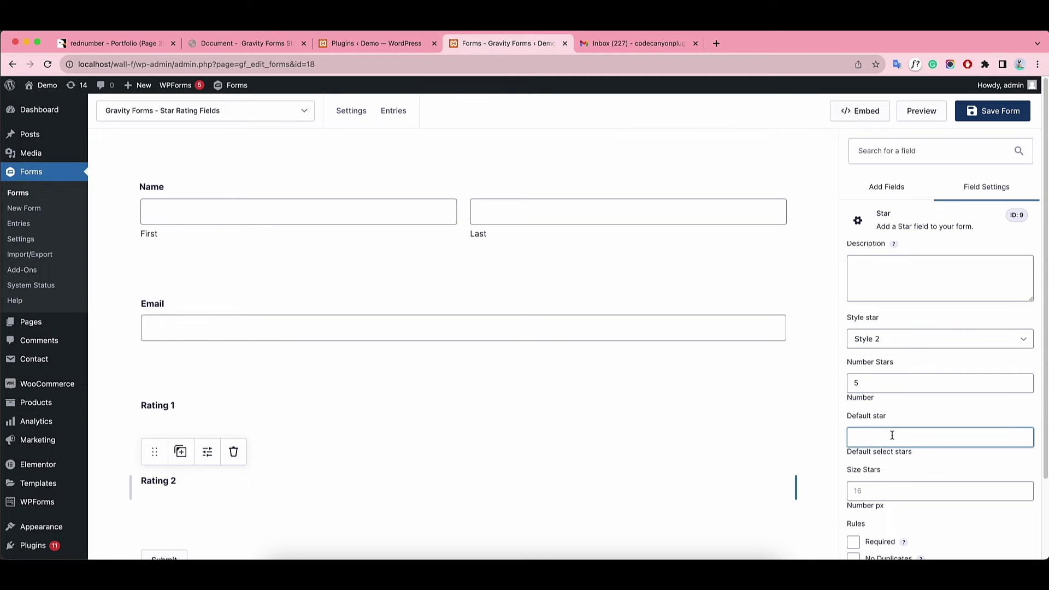
type("3")
left_click(876, 489)
type("20")
scroll(940, 383, "down", 2)
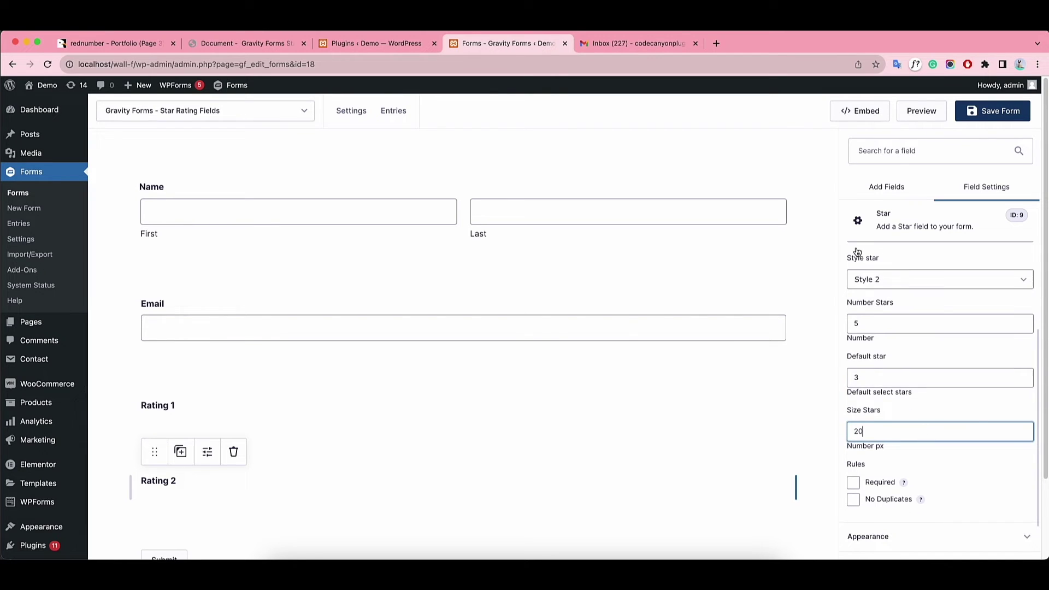
scroll(926, 250, "up", 5)
left_click(887, 187)
scroll(655, 421, "down", 4)
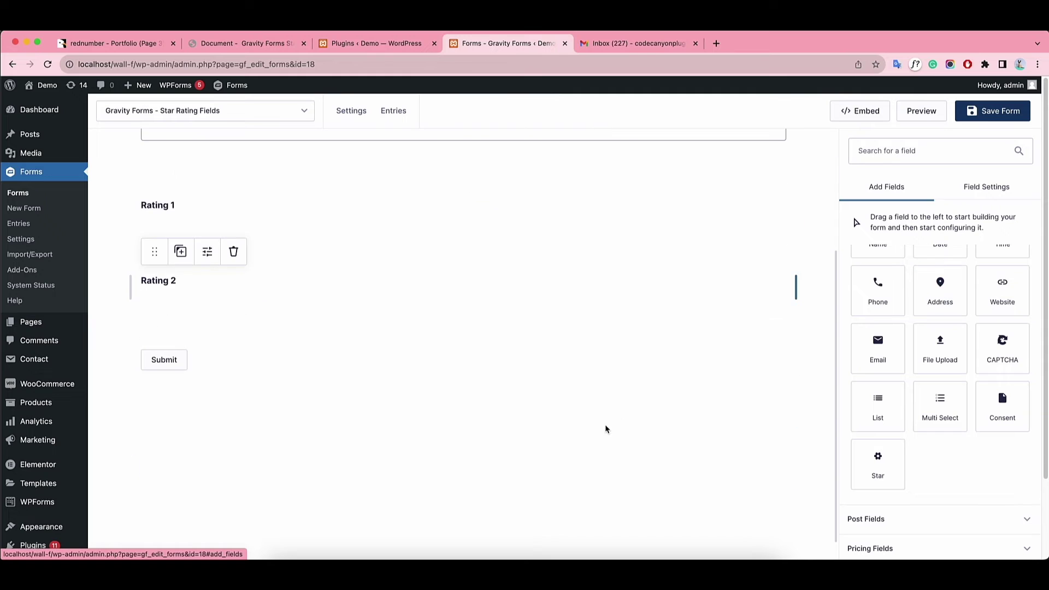
Add another Star field and label it Rating 3.
left_click_drag(878, 465, 205, 364)
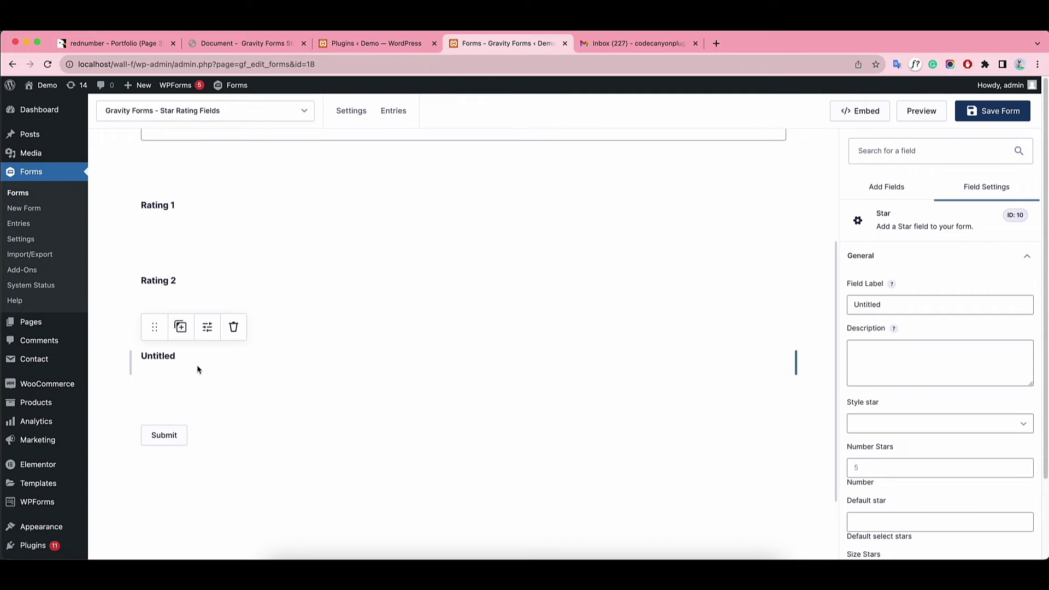
left_click(896, 302)
key("BackSpace")
key("BackSpace")
key("BackSpace")
key("BackSpace")
key("BackSpace")
key("BackSpace")
key("BackSpace")
key("BackSpace")
type("Rating ")
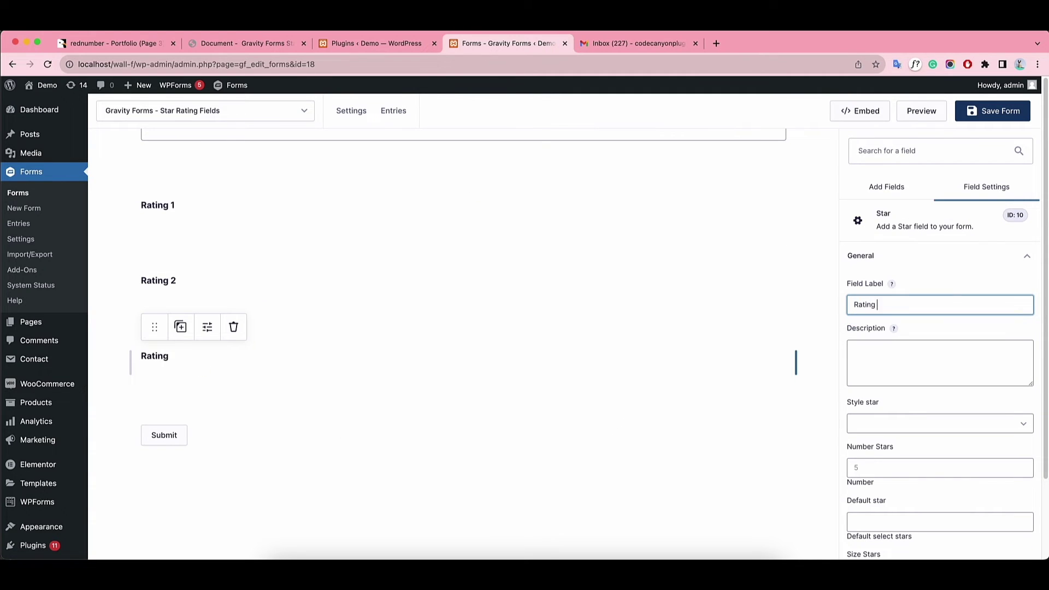
type("3")
Give Rating 3 Style 3 with 10 stars, default 8 and size 30.
left_click(976, 431)
left_click(956, 449)
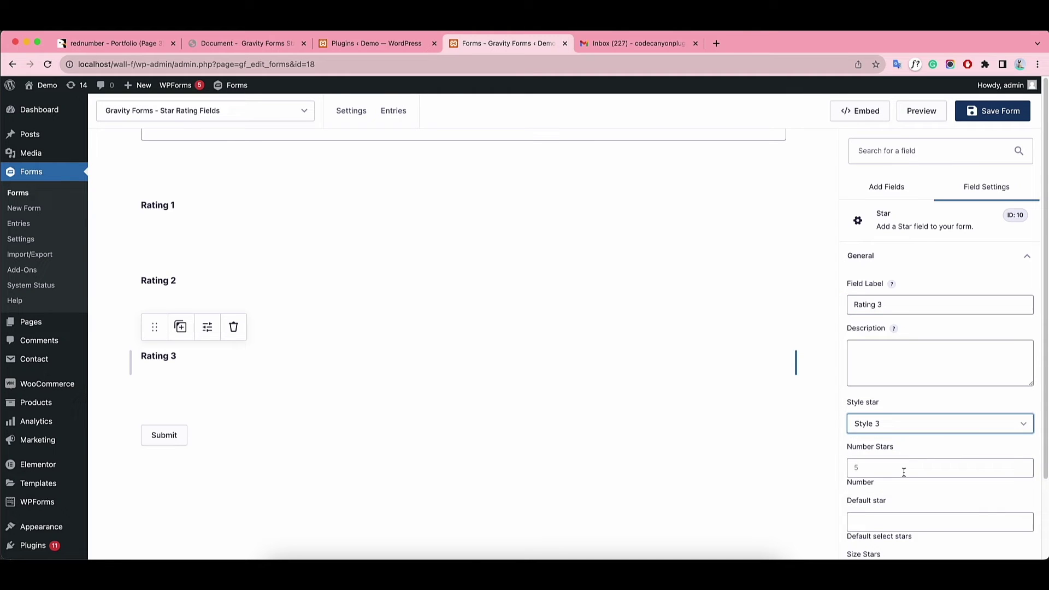
left_click(904, 472)
left_click(923, 500)
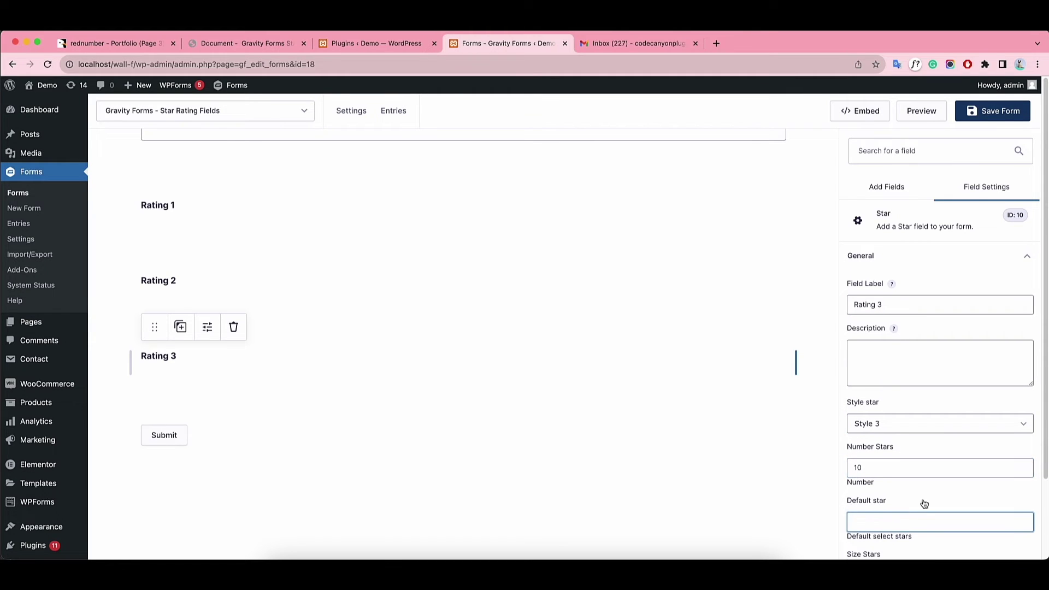
scroll(923, 499, "down", 1)
type("8")
scroll(960, 496, "down", 1)
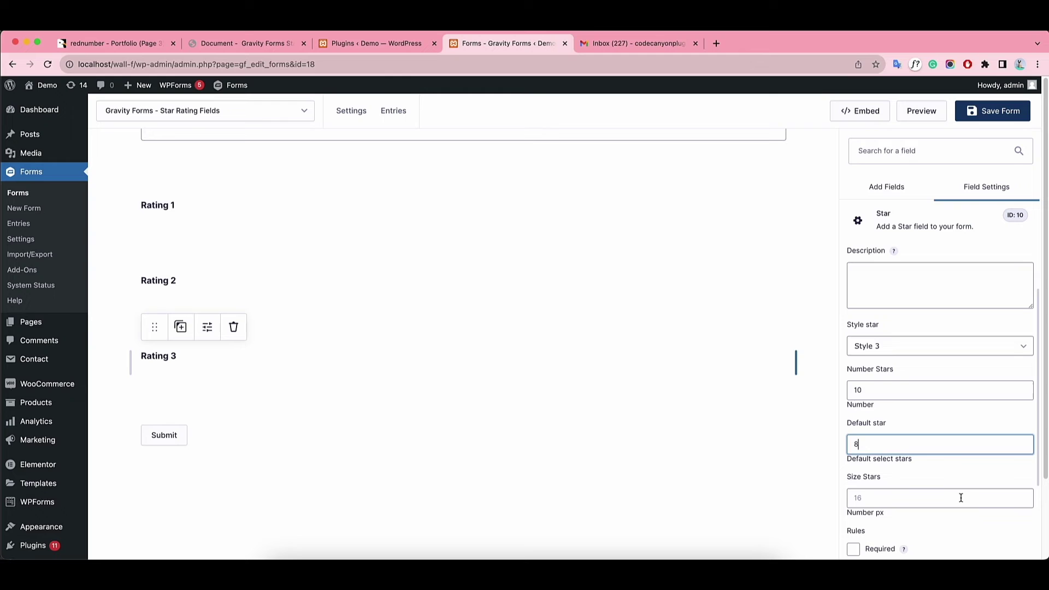
left_click(880, 498)
type("30")
scroll(943, 474, "down", 1)
scroll(943, 477, "down", 2)
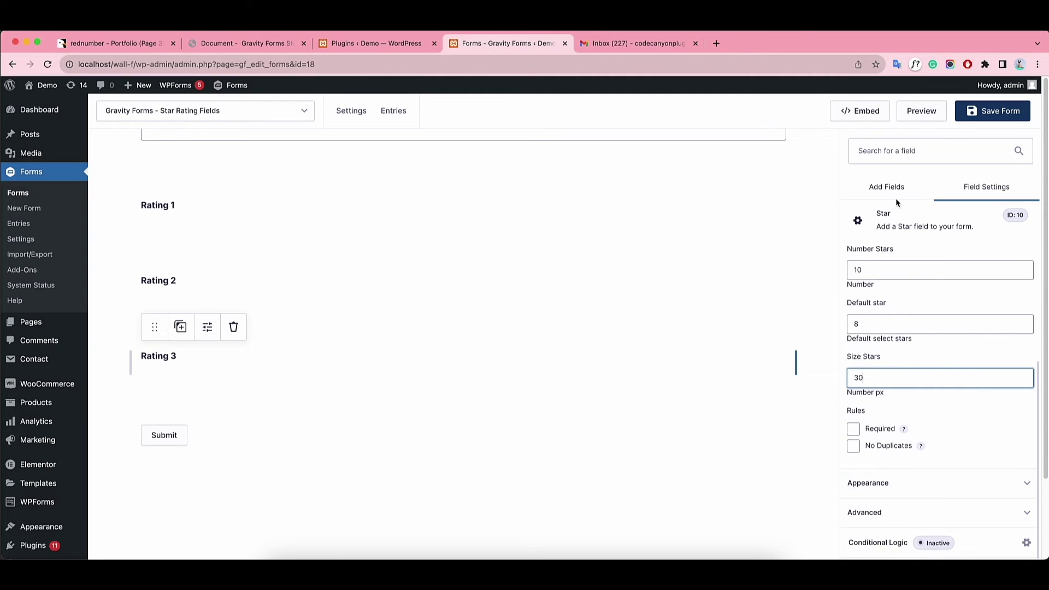
Add a Star field below Rating 3 and label it Rating 4.
left_click(890, 190)
left_click_drag(878, 464, 322, 389)
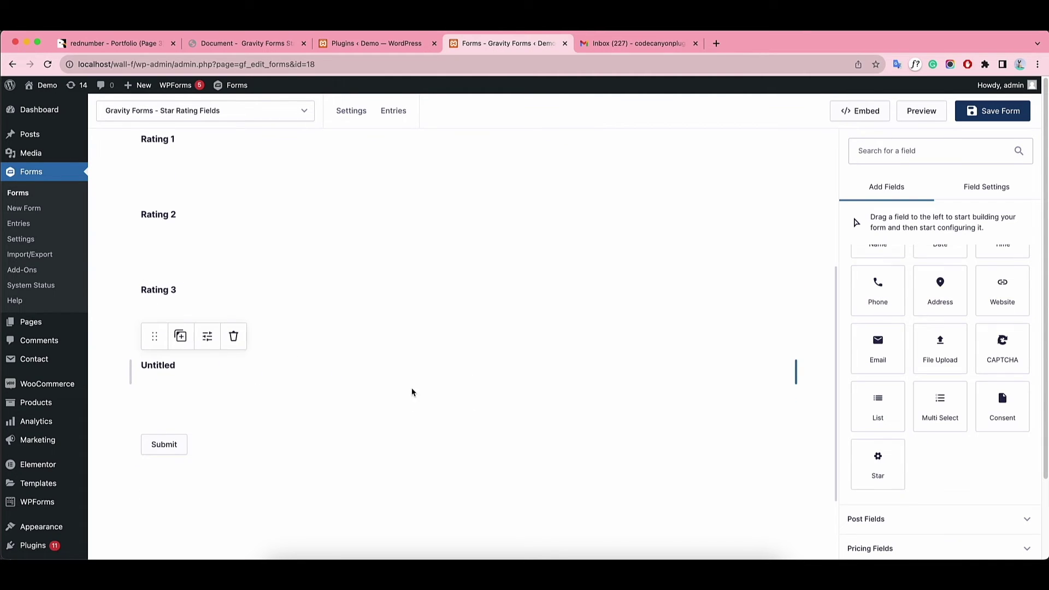
type("Rating 4")
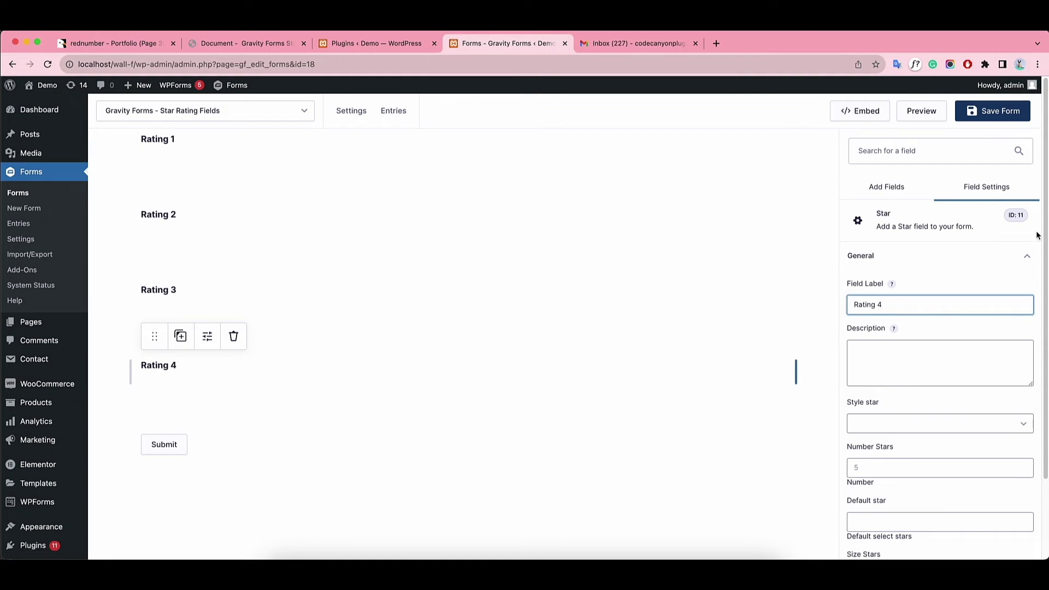
Give Rating 4 Style 4 with 8 stars, default 4 and size 40.
left_click(929, 424)
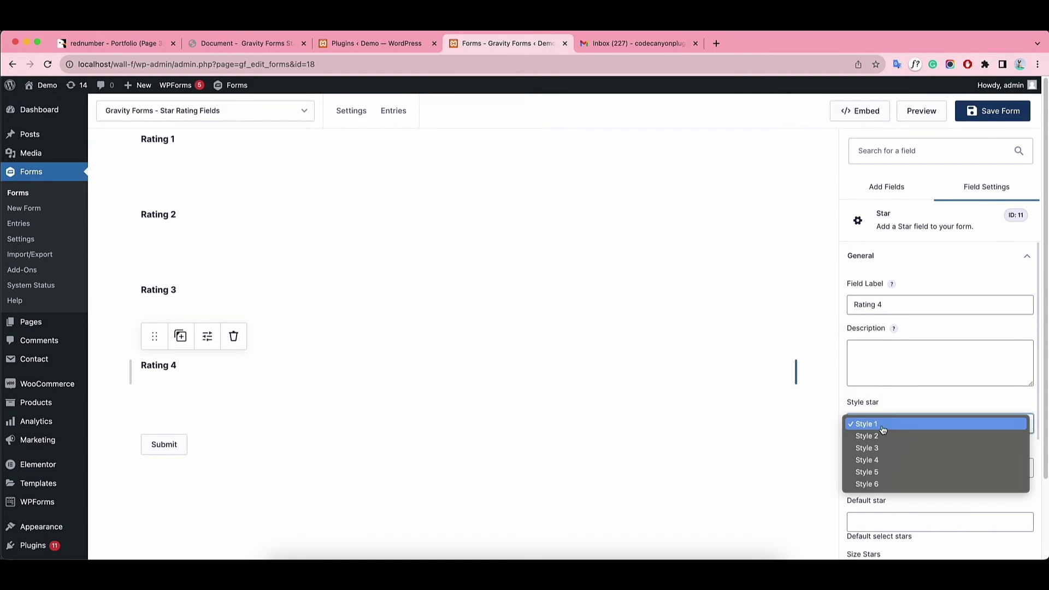
left_click(890, 463)
left_click(916, 467)
type("8")
scroll(949, 495, "down", 1)
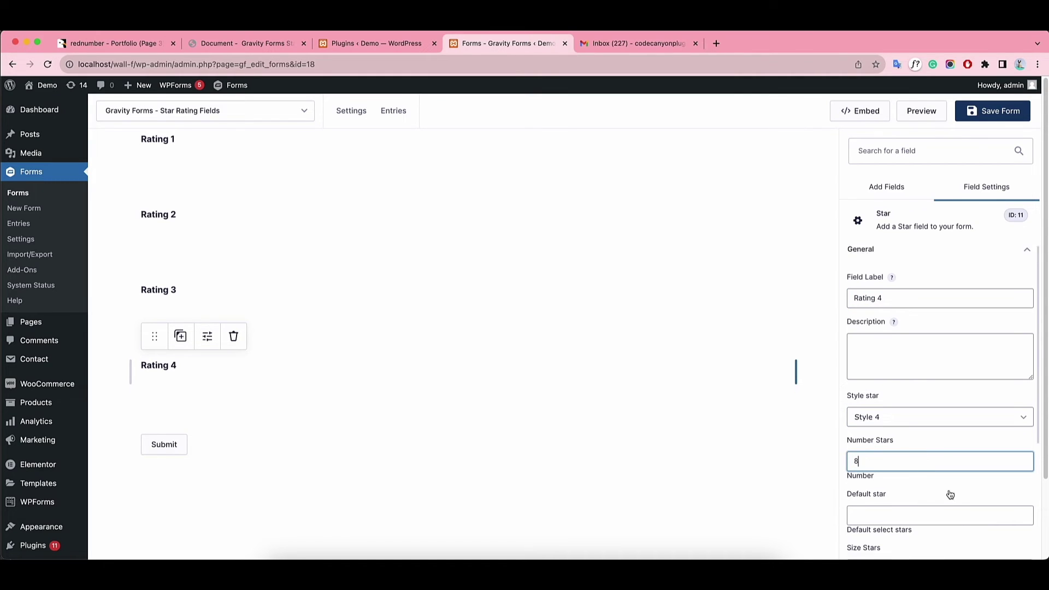
left_click(923, 501)
type("4")
scroll(931, 503, "down", 1)
scroll(932, 504, "down", 2)
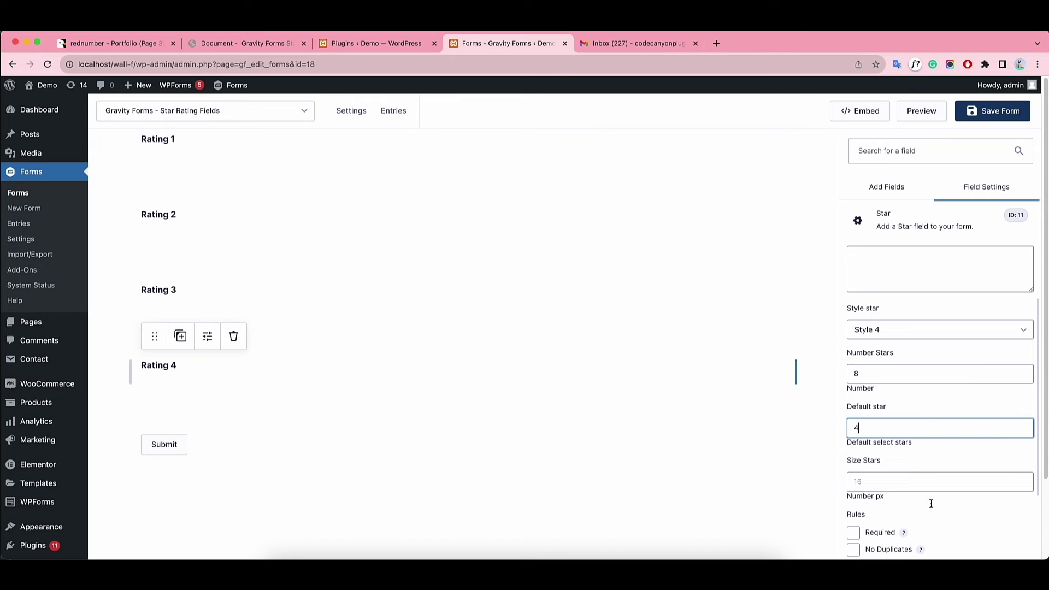
left_click(873, 475)
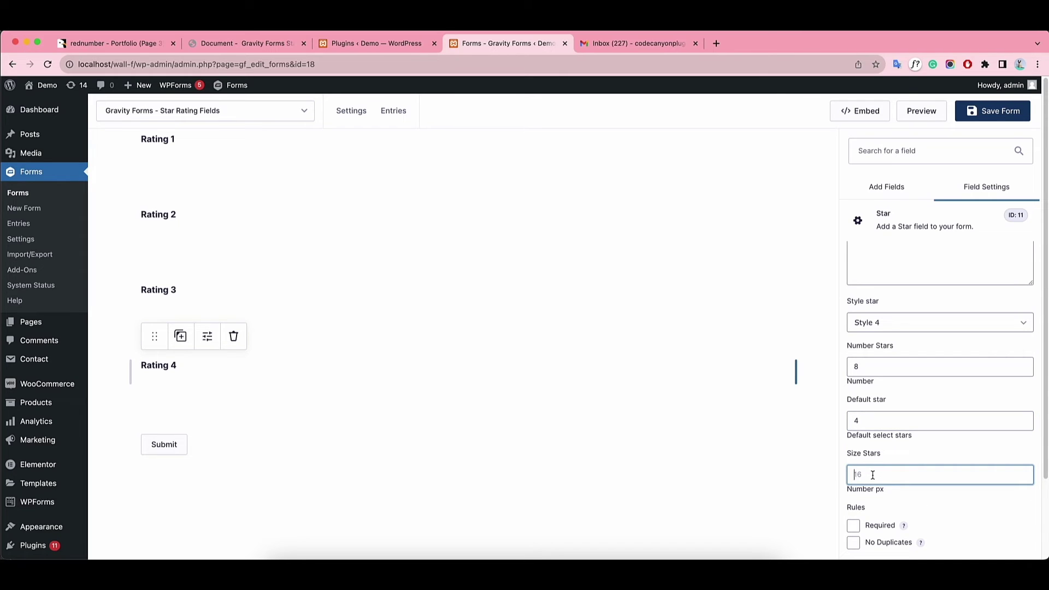
type("40")
scroll(920, 478, "down", 3)
Add a Star field under Rating 4 and label it Rating 5.
left_click(887, 187)
left_click_drag(878, 461, 560, 480)
left_click(134, 439)
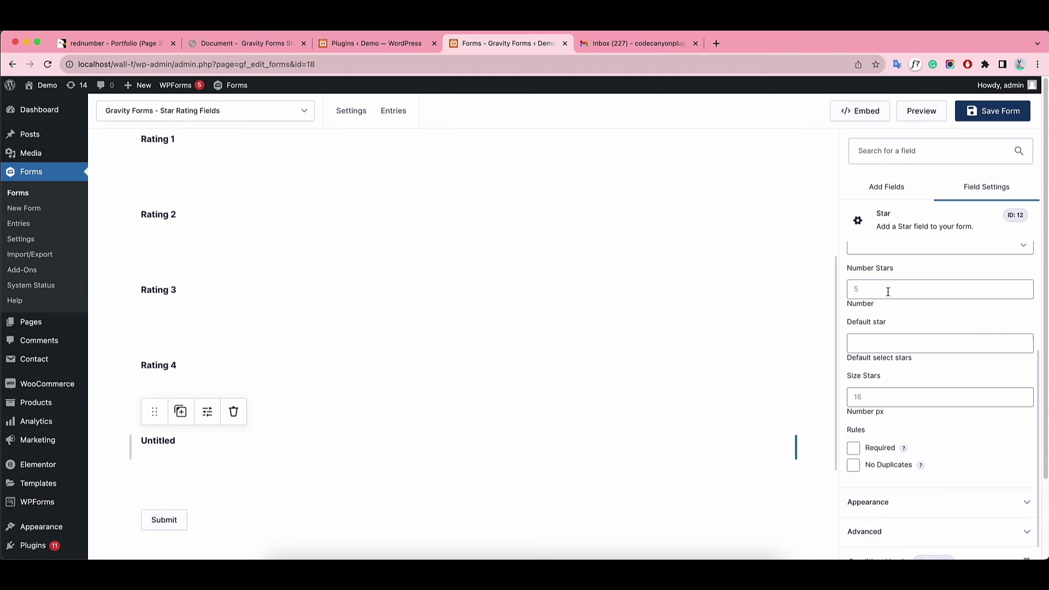
type("Rati")
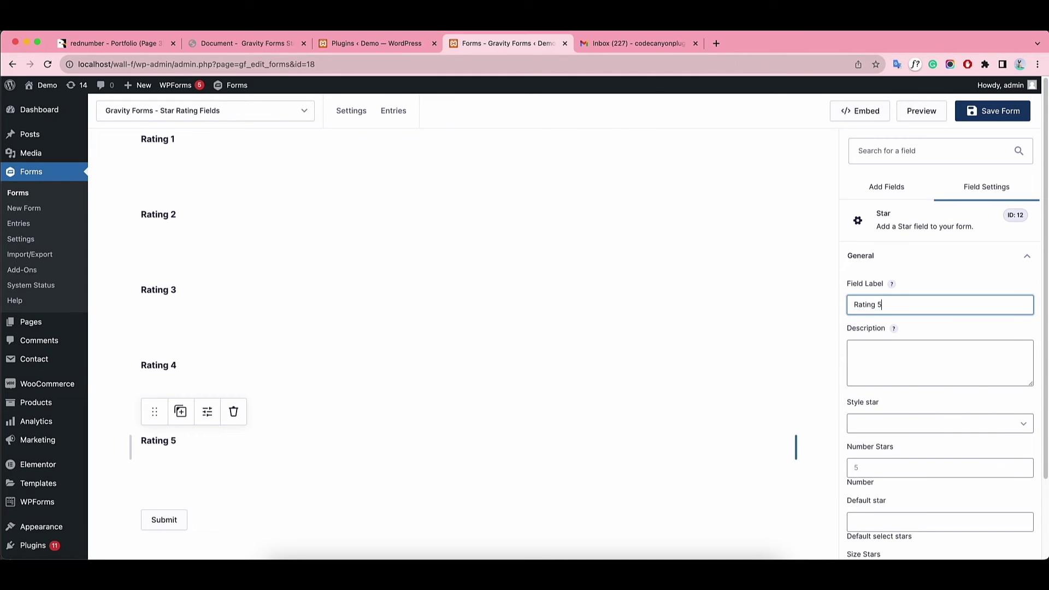
type("ng 5")
Give Rating 5 Style 5 with 5 stars, default 1 and size 25.
left_click(902, 424)
left_click(937, 468)
left_click(937, 469)
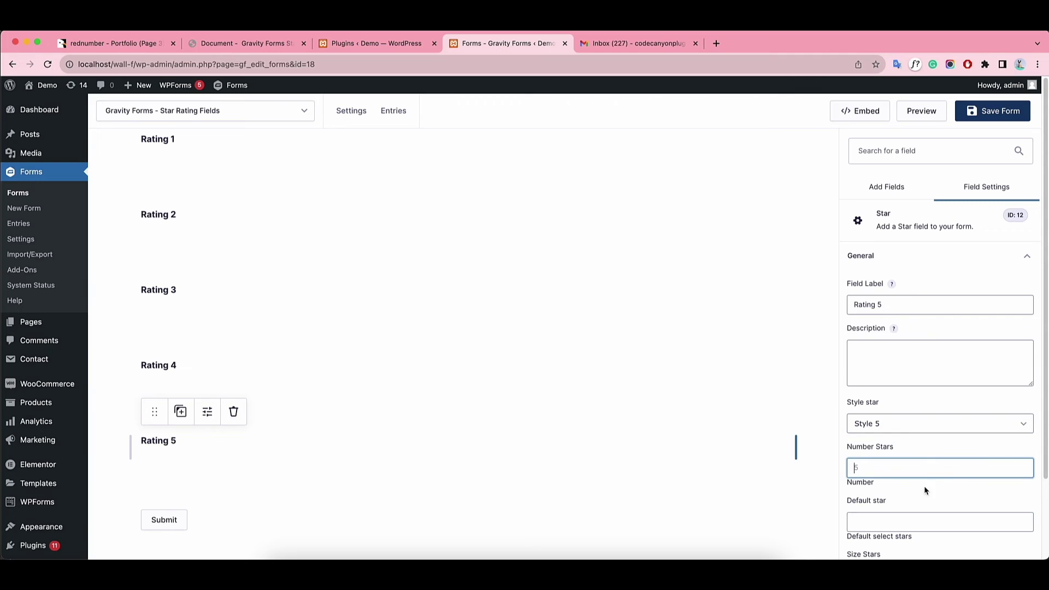
type("5")
left_click(874, 520)
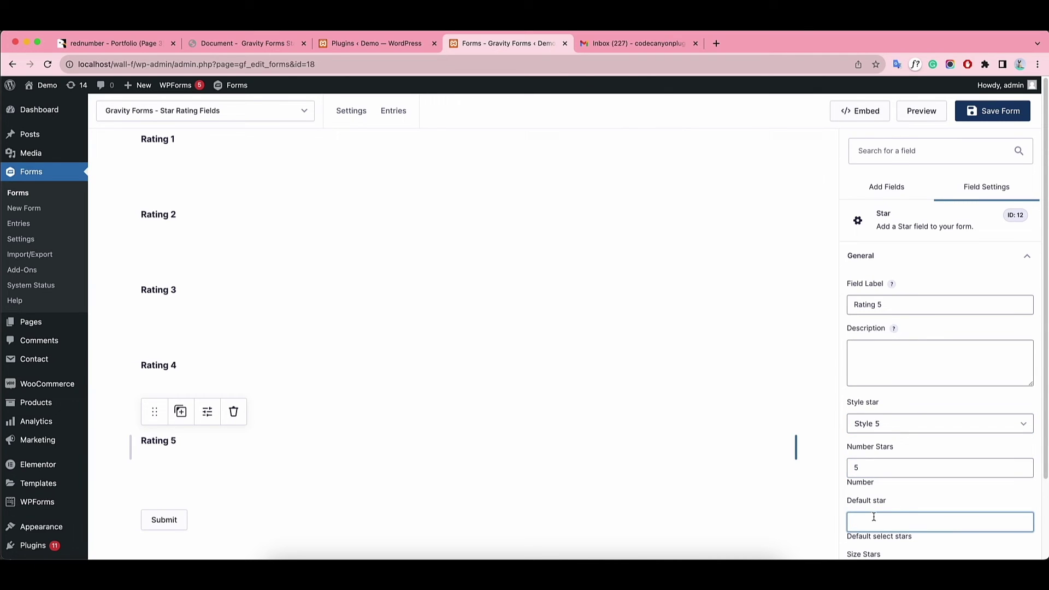
type("1")
scroll(893, 471, "down", 3)
left_click(889, 402)
type("2")
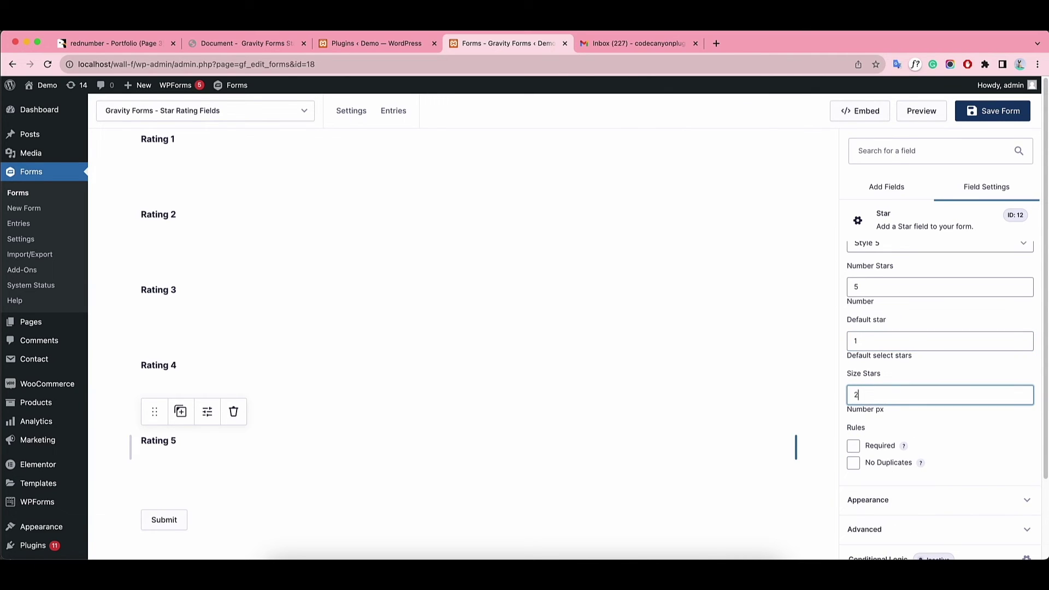
type("5")
left_click(896, 195)
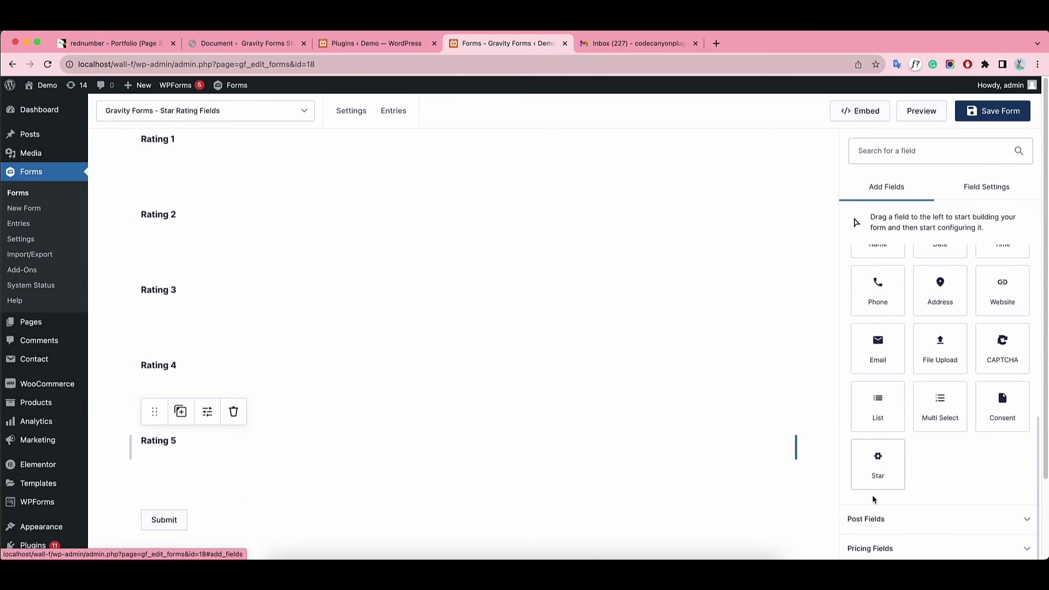
Add another Star field and label it Rating 6.
left_click_drag(873, 498, 194, 483)
left_click(196, 522)
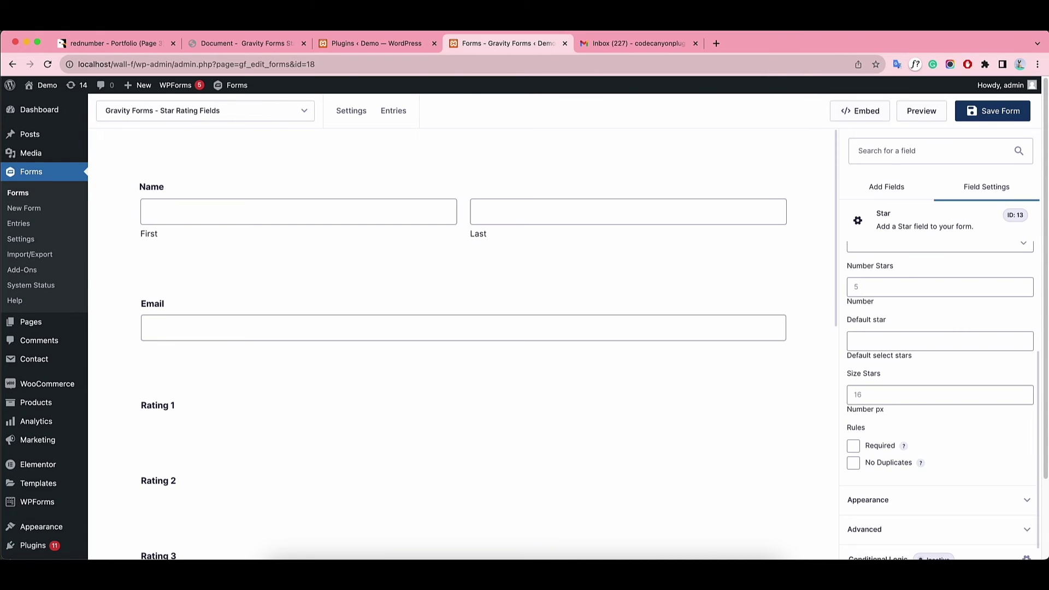
double_click(940, 305)
key("BackSpace")
type("Rating 6")
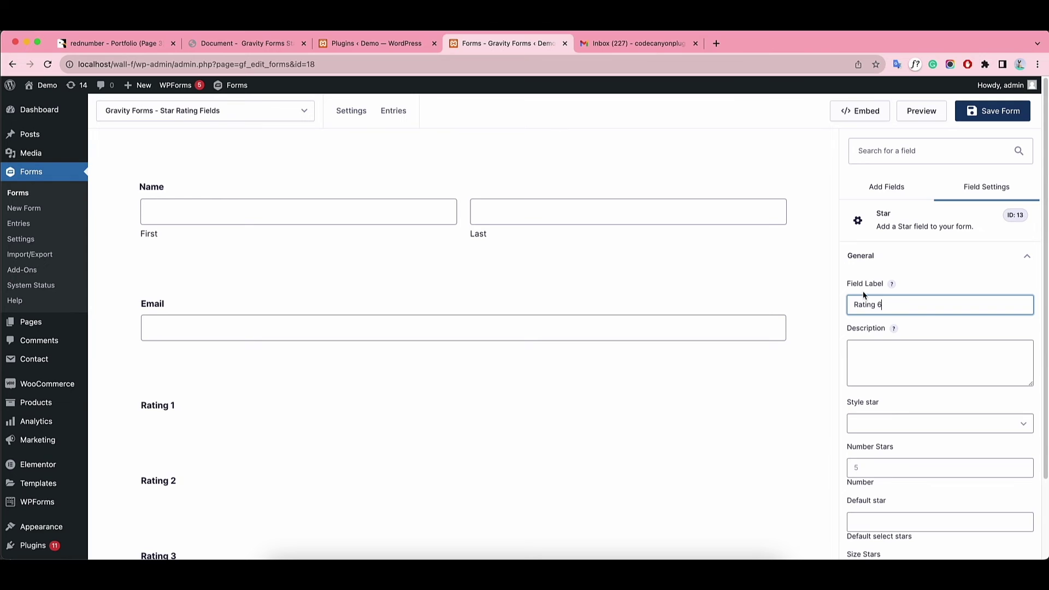
Give Rating 6 Style 6 with 10 stars, default 10, size 20, and save the form.
left_click(940, 424)
left_click(885, 485)
left_click(898, 469)
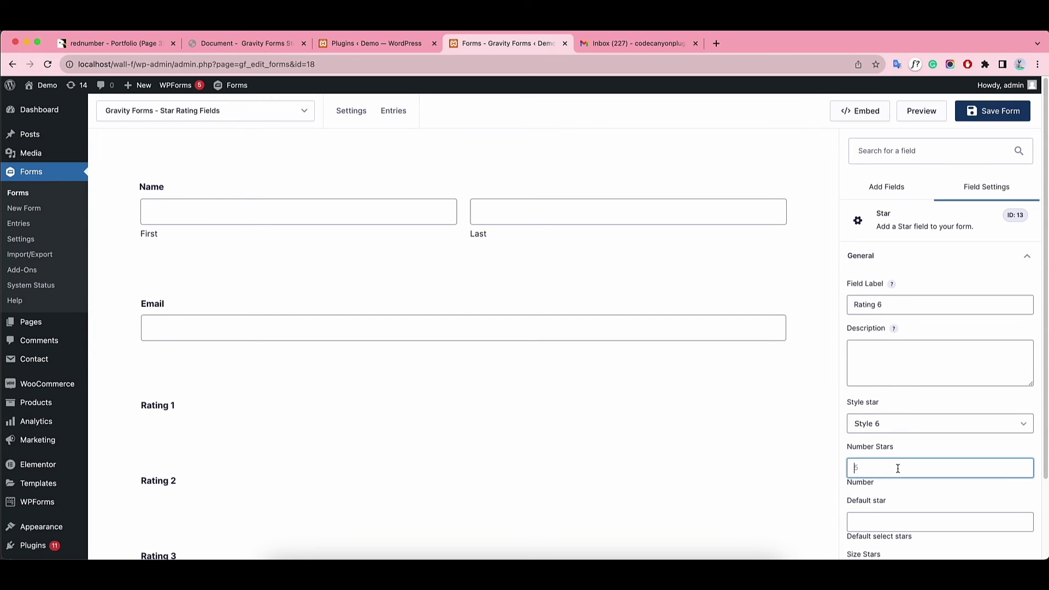
left_click(896, 522)
type("10")
key("Tab")
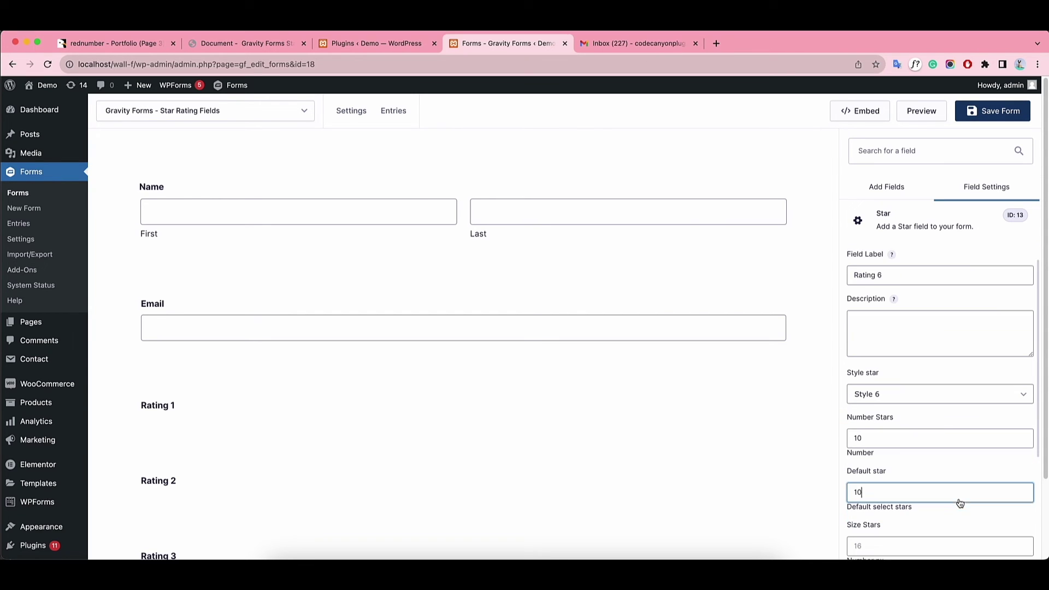
type("20")
scroll(928, 468, "down", 3)
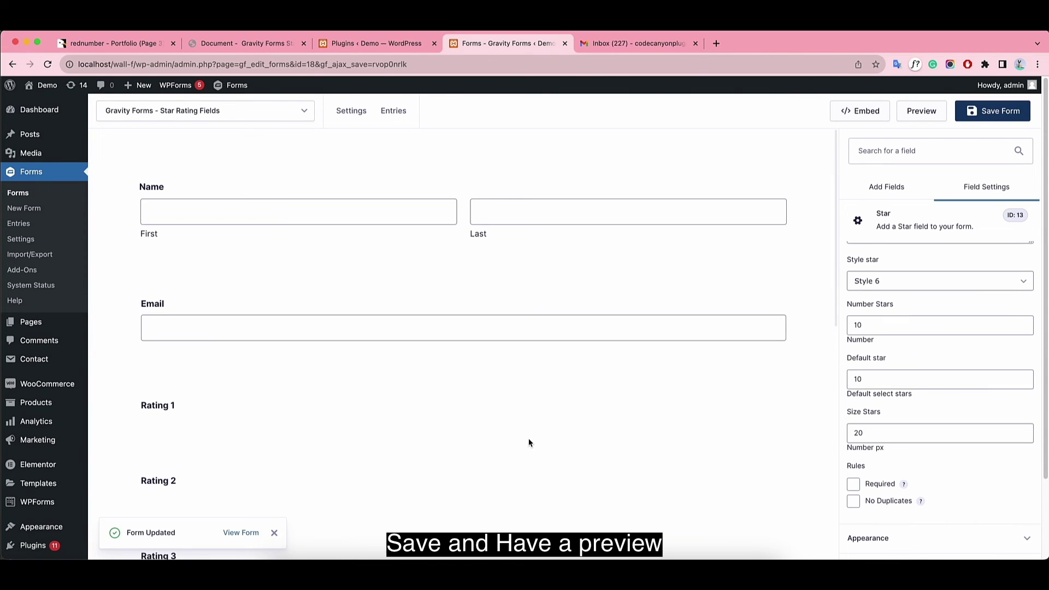
left_click(922, 111)
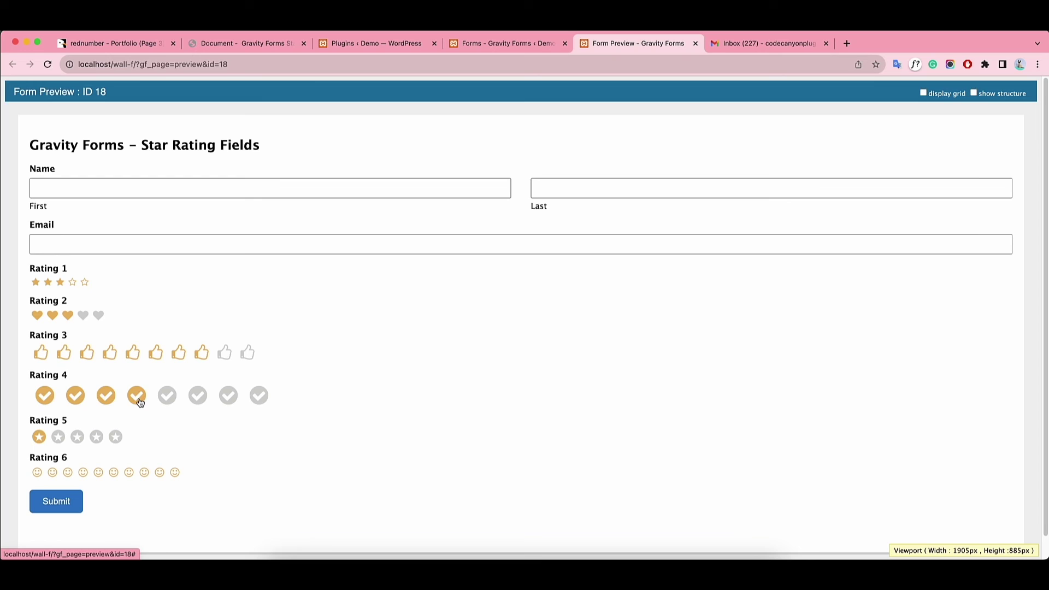
In the preview, give Rating 2 five hearts, Rating 4 five checks and Rating 6 one smiley.
left_click(99, 314)
left_click(167, 395)
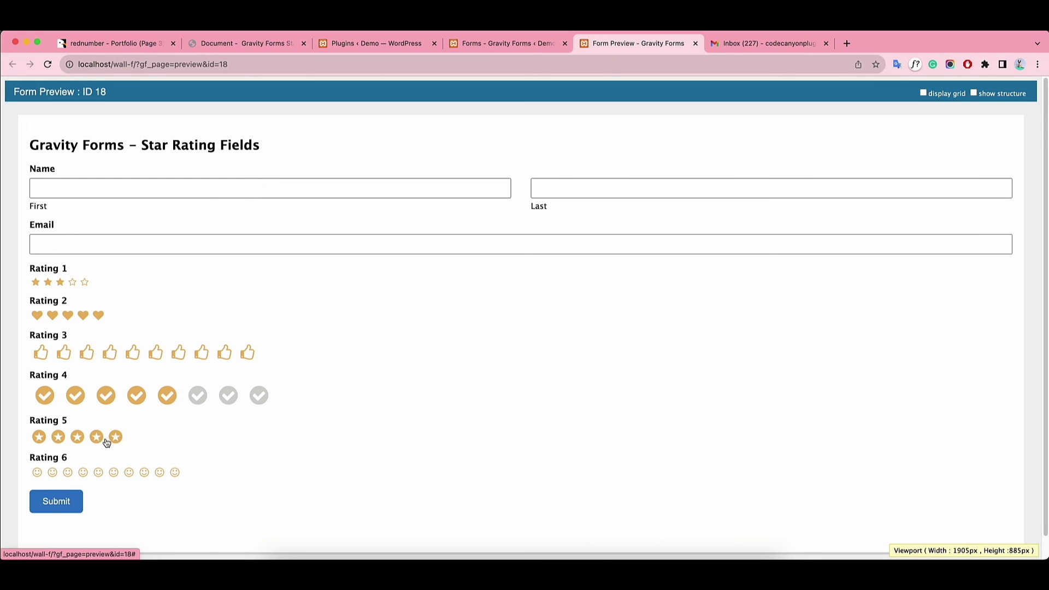
left_click(37, 473)
scroll(326, 385, "down", 2)
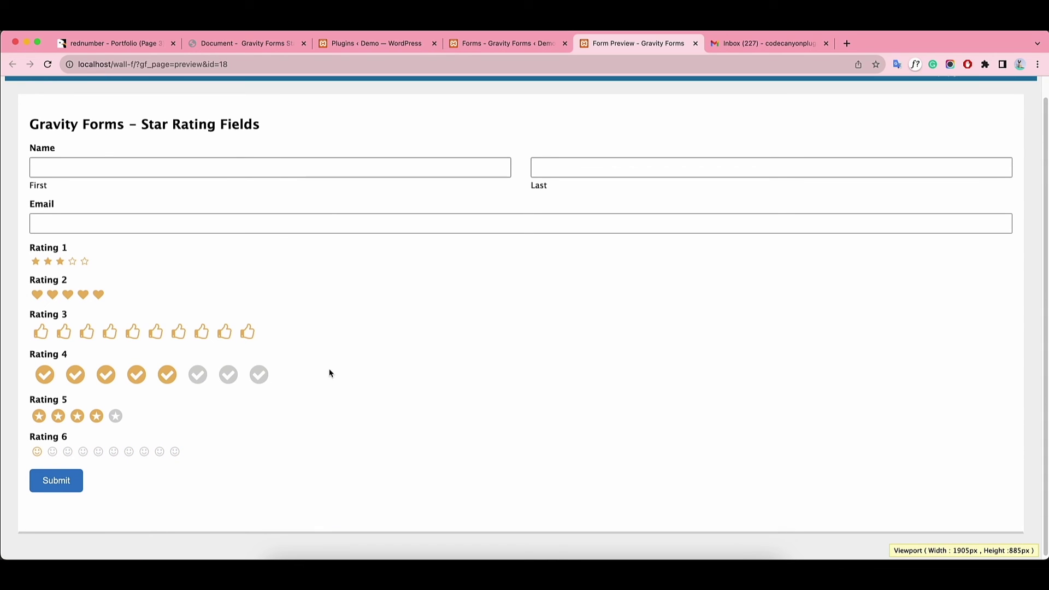
Enter the first name, last name and e-mail address in the preview form, then submit it.
left_click(90, 165)
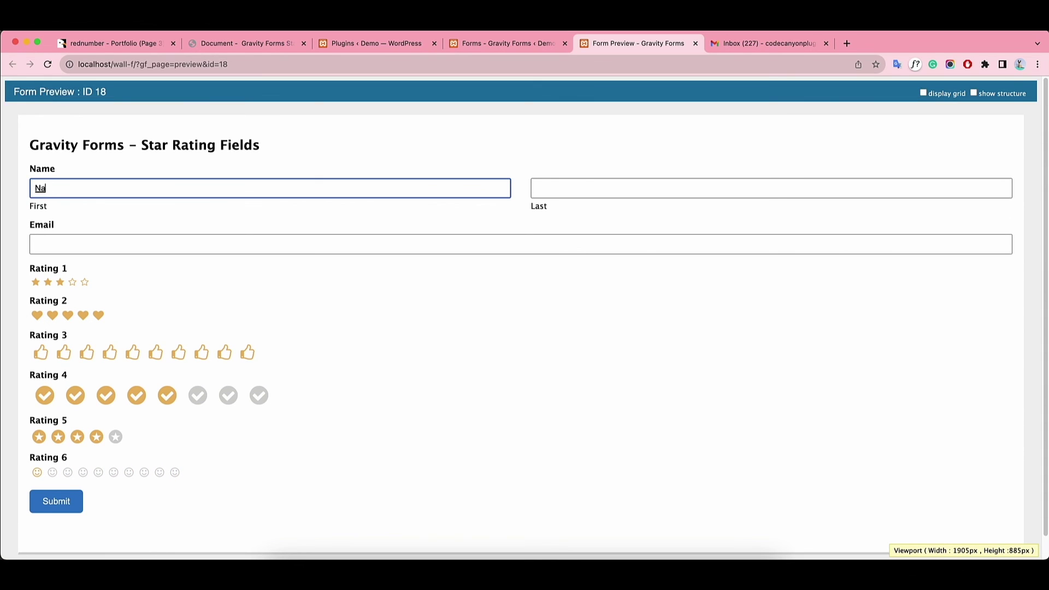
left_click(610, 192)
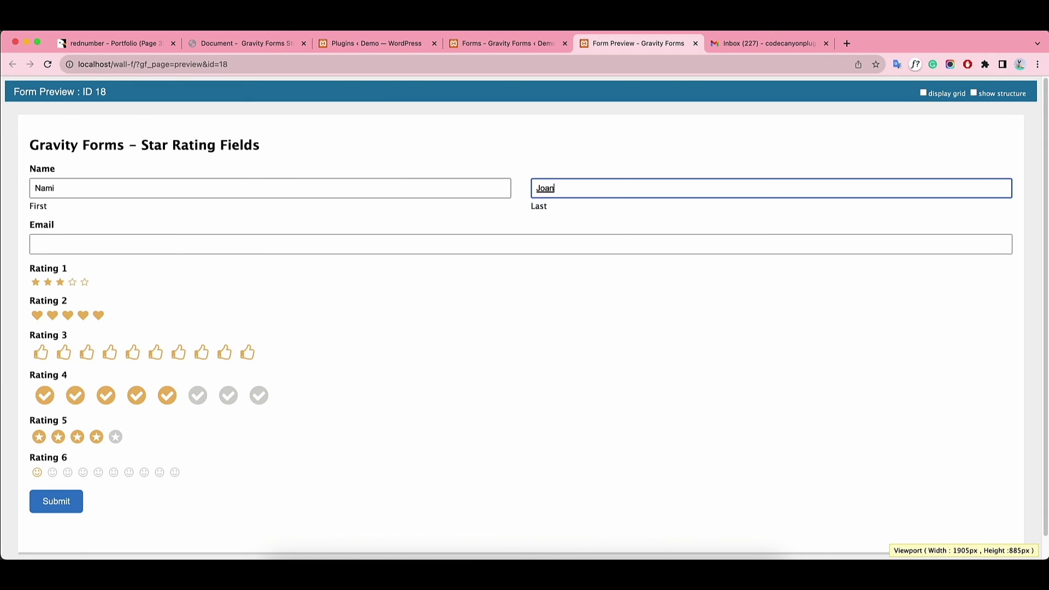
left_click(166, 248)
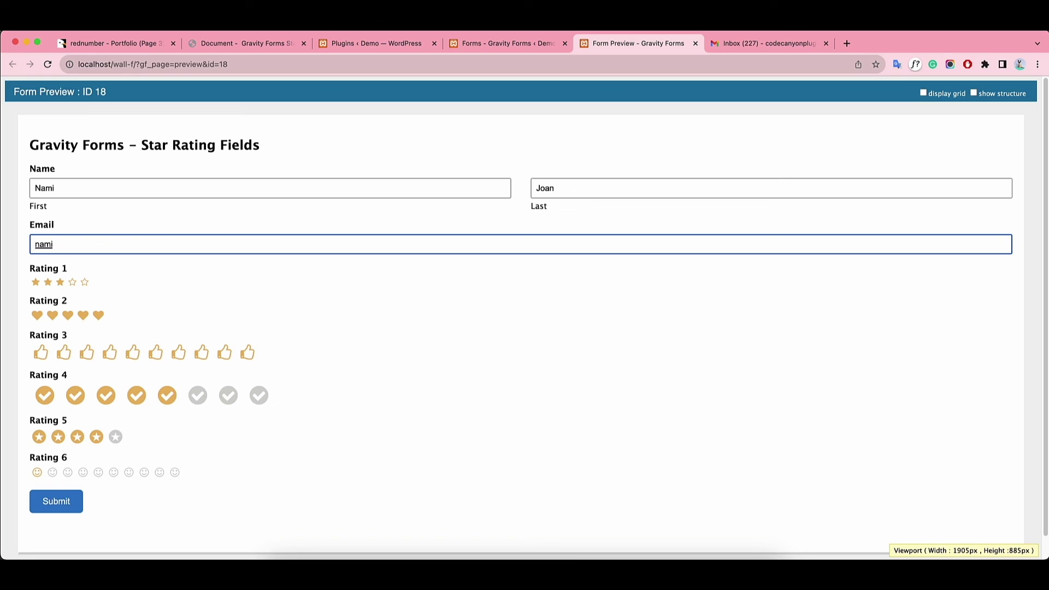
left_click(76, 501)
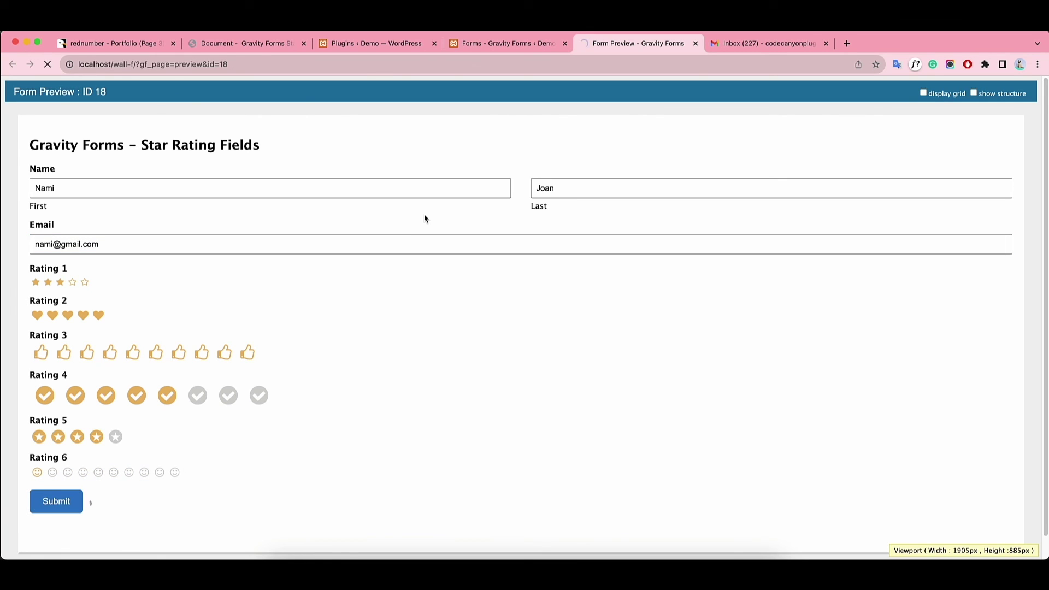